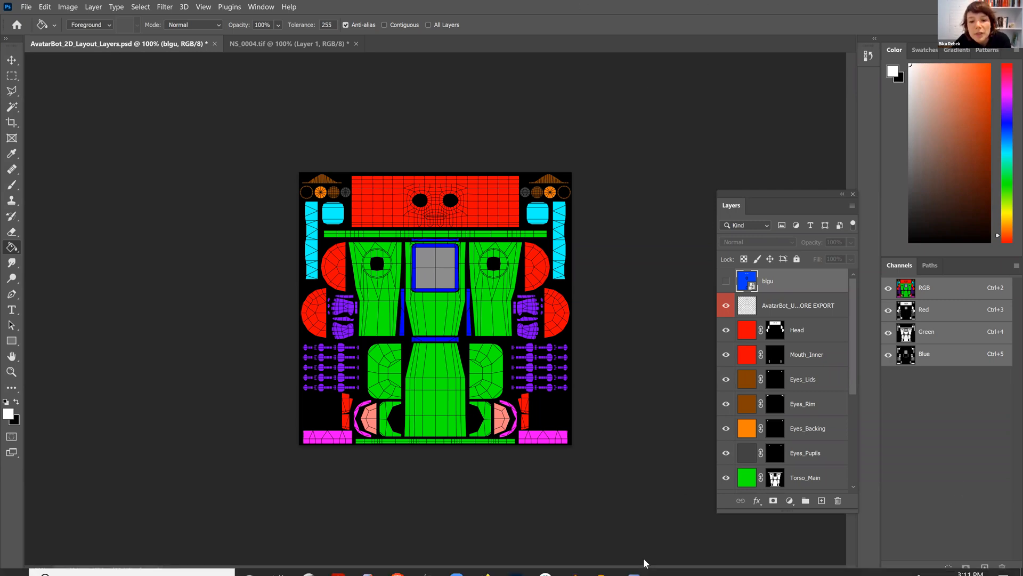
Return to Photoshop and zoom into the AvatarBot UV texture layout to 200%.
{"action": "mouse_move", "coordinate": [573, 565]}
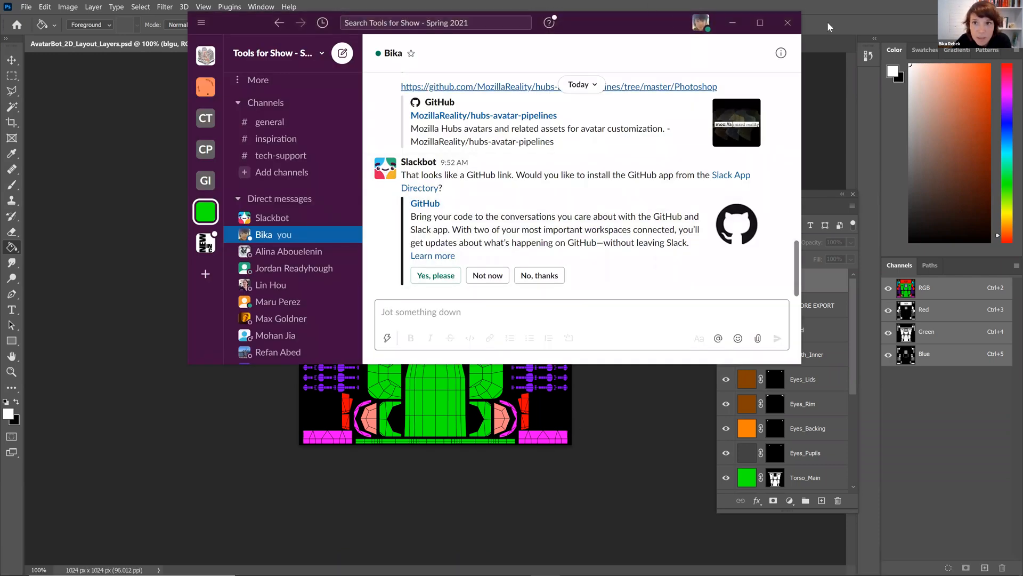
{"action": "left_click", "coordinate": [843, 15]}
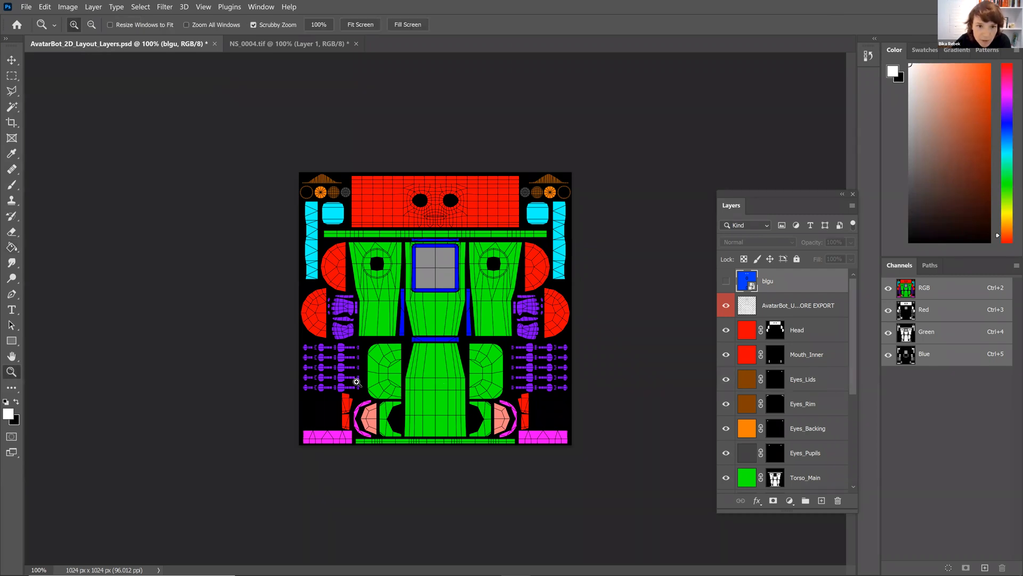
{"action": "left_click", "coordinate": [329, 450]}
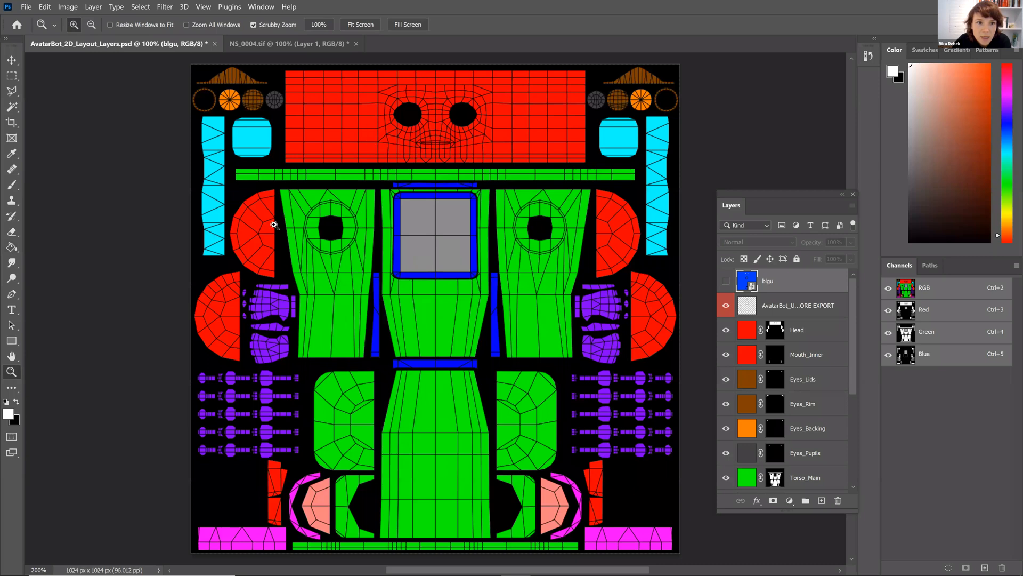
{"action": "left_click", "coordinate": [286, 256]}
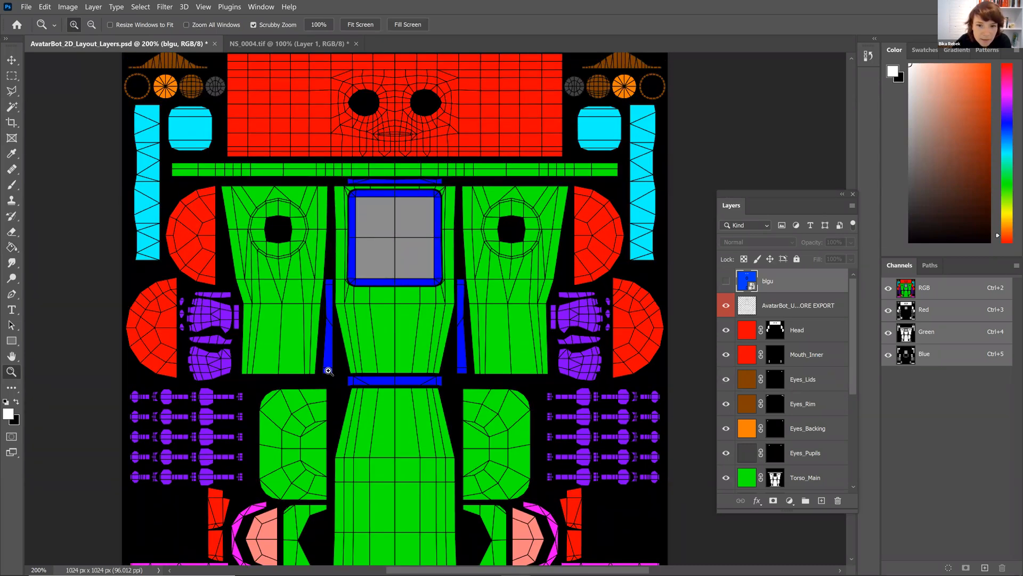
{"action": "scroll", "coordinate": [326, 368], "scroll_direction": "up", "scroll_amount": 2}
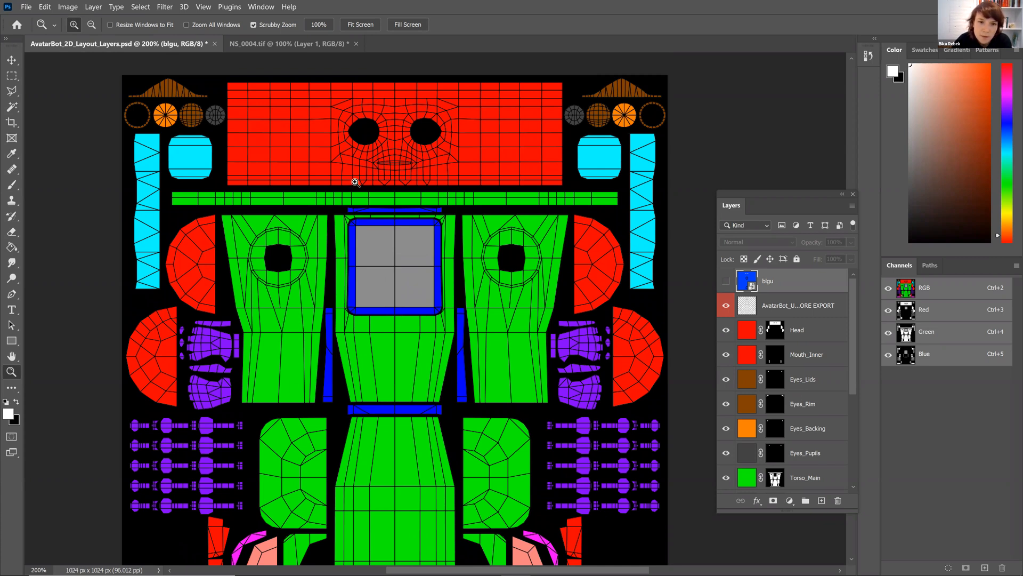
Toggle the blgu layer's visibility on and off to compare its design with the UV layout beneath.
{"action": "left_click", "coordinate": [726, 281]}
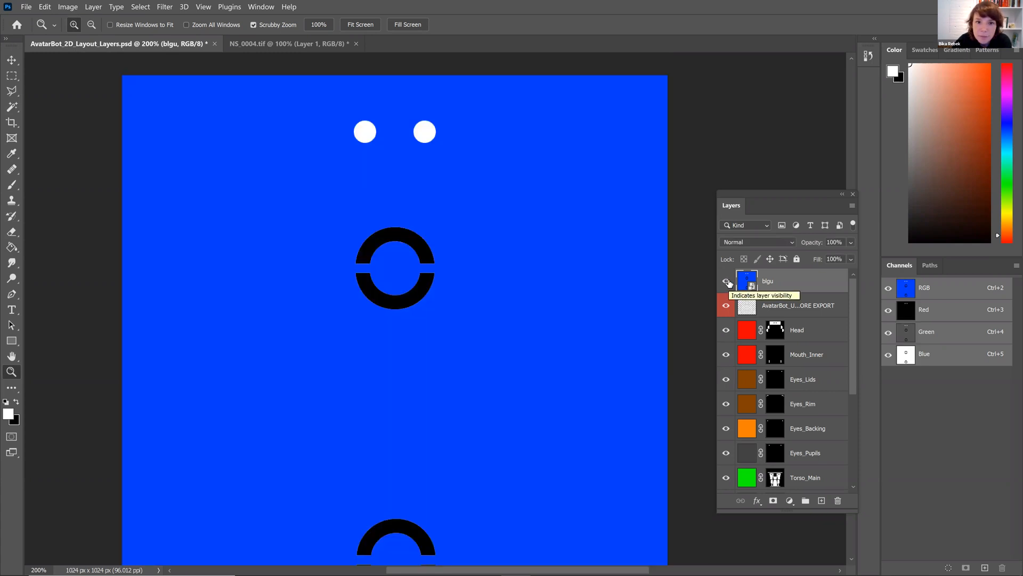
{"action": "left_click", "coordinate": [727, 281]}
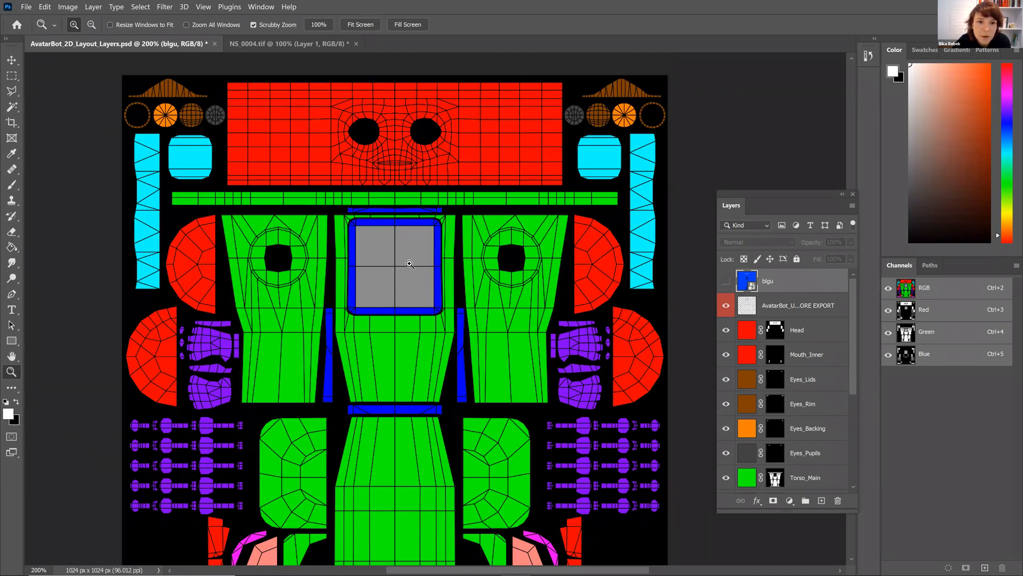
{"action": "left_click", "coordinate": [726, 281]}
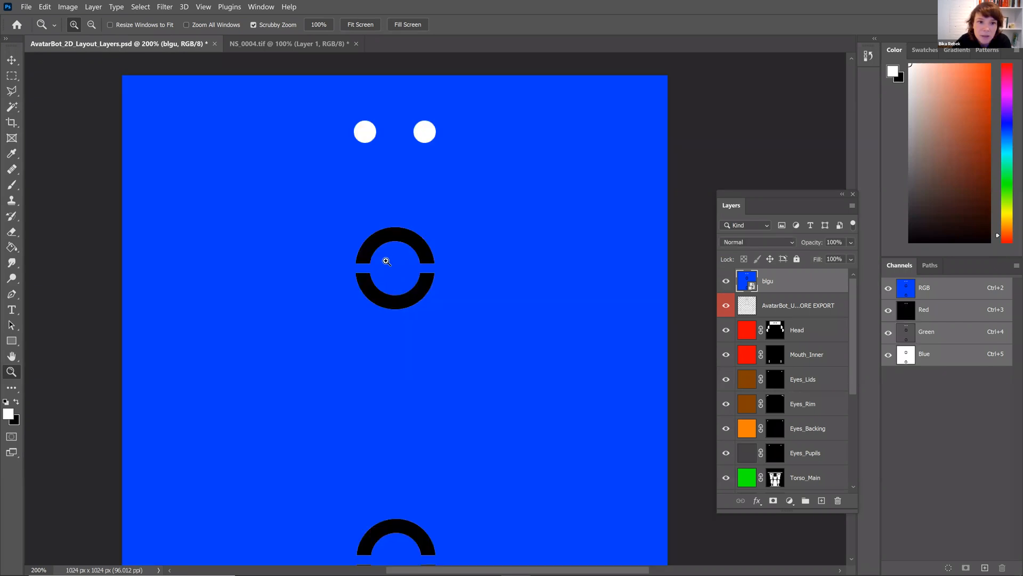
{"action": "scroll", "coordinate": [453, 284], "scroll_direction": "down", "scroll_amount": 2}
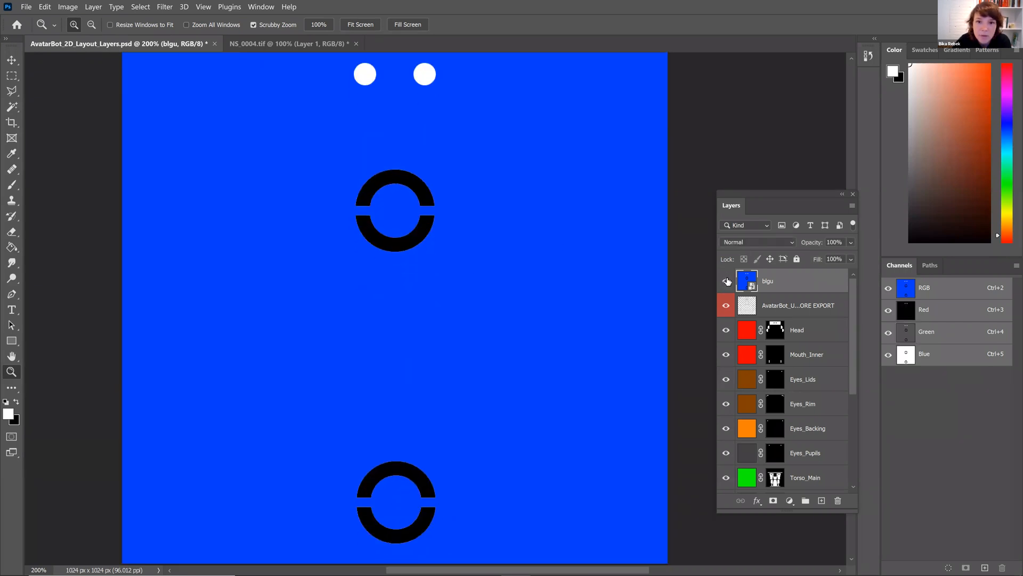
{"action": "left_click", "coordinate": [726, 281]}
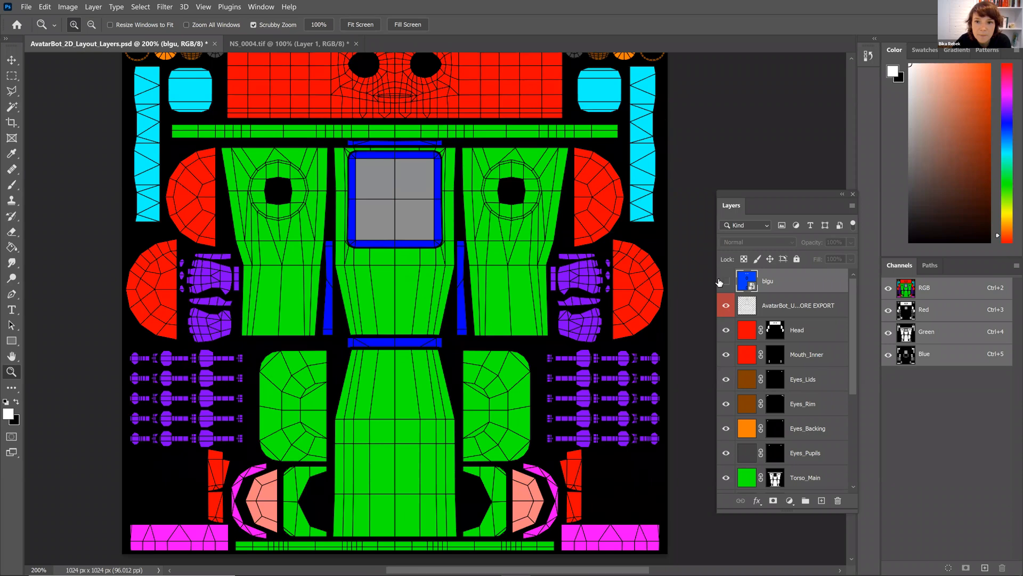
{"action": "left_click", "coordinate": [726, 281]}
Temporarily lower the blgu layer's opacity to 67% to overlay it on the UV layout, and return it to 100%.
{"action": "left_click", "coordinate": [851, 242]}
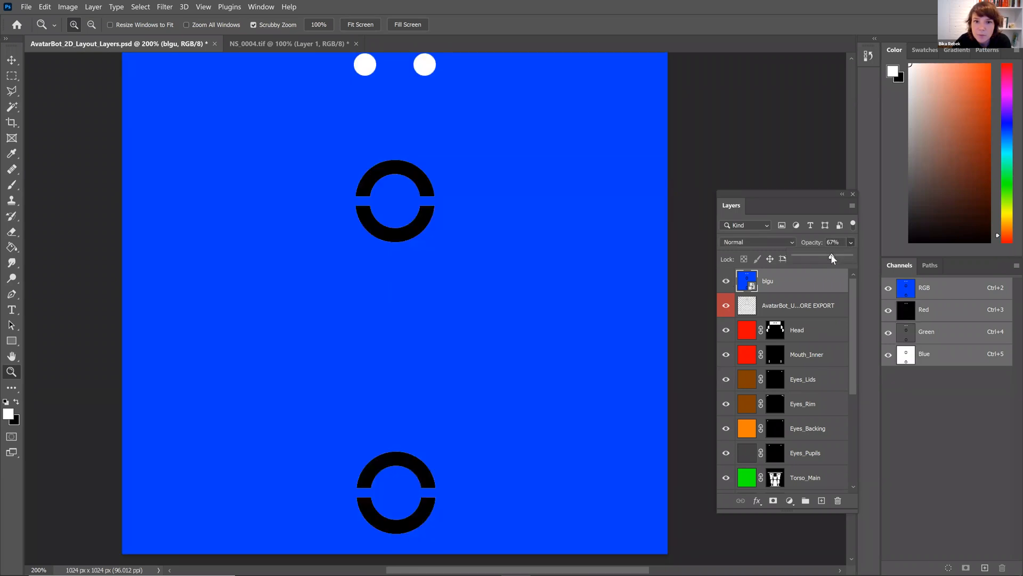
{"action": "scroll", "coordinate": [341, 256], "scroll_direction": "up", "scroll_amount": 1}
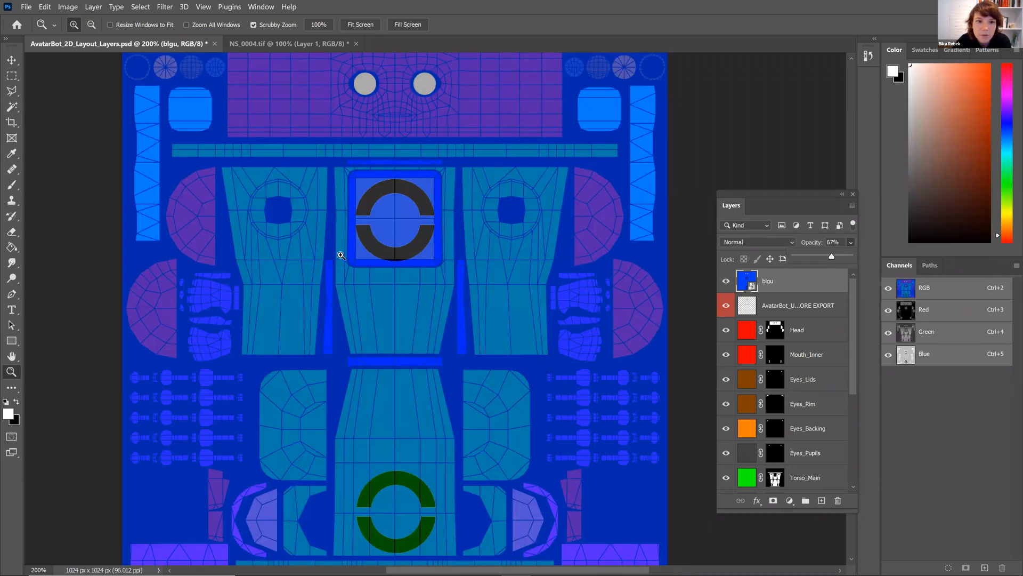
{"action": "scroll", "coordinate": [377, 412], "scroll_direction": "up", "scroll_amount": 1}
{"action": "scroll", "coordinate": [359, 128], "scroll_direction": "up", "scroll_amount": 1}
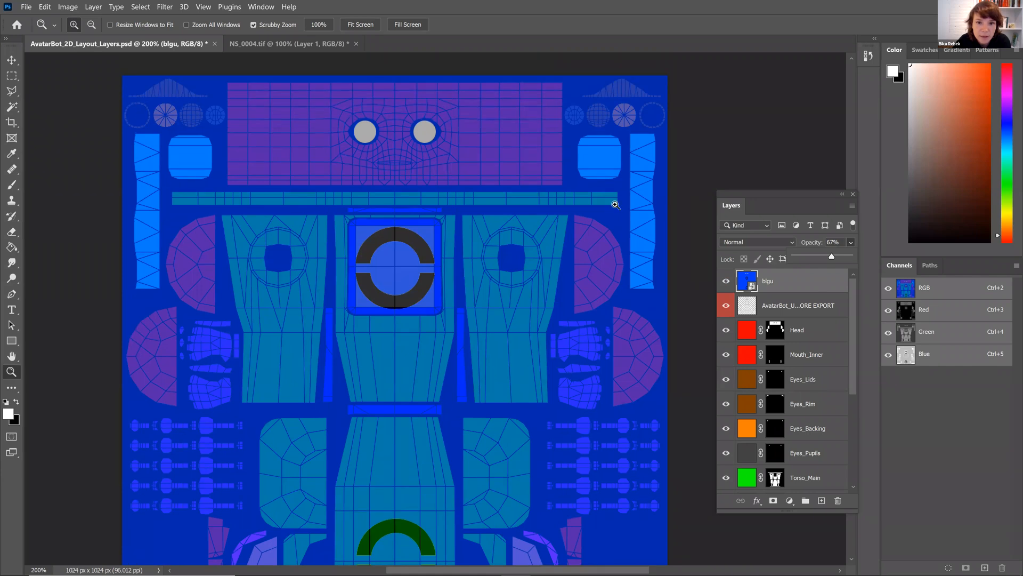
{"action": "scroll", "coordinate": [523, 265], "scroll_direction": "down", "scroll_amount": 1}
{"action": "left_click_drag", "start_coordinate": [834, 260], "coordinate": [853, 255]}
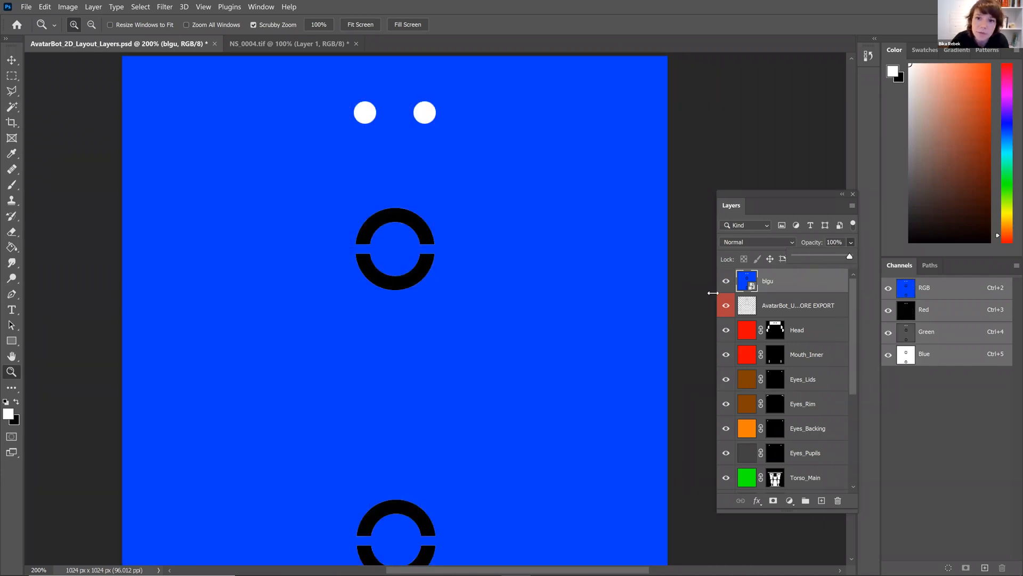
Hide and show the blgu layer again to compare it with the layout.
{"action": "left_click", "coordinate": [726, 281]}
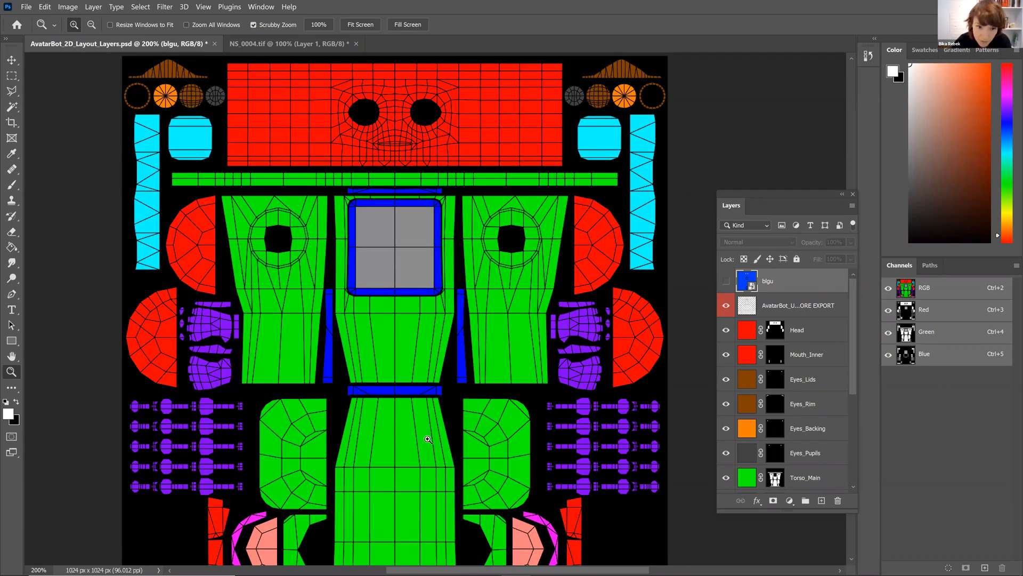
{"action": "scroll", "coordinate": [483, 381], "scroll_direction": "up", "scroll_amount": 2}
{"action": "scroll", "coordinate": [483, 382], "scroll_direction": "down", "scroll_amount": 2}
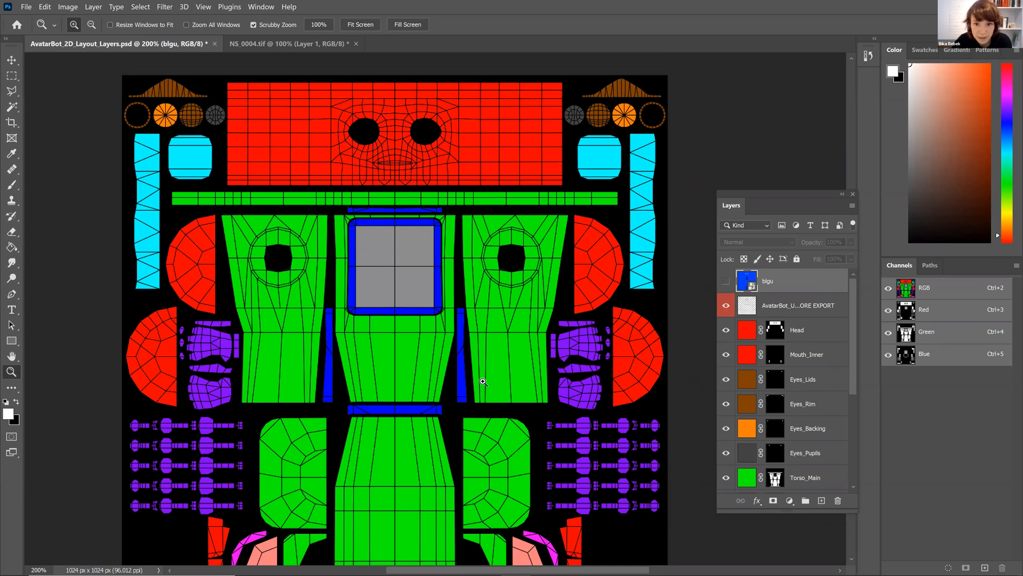
{"action": "left_click", "coordinate": [726, 283]}
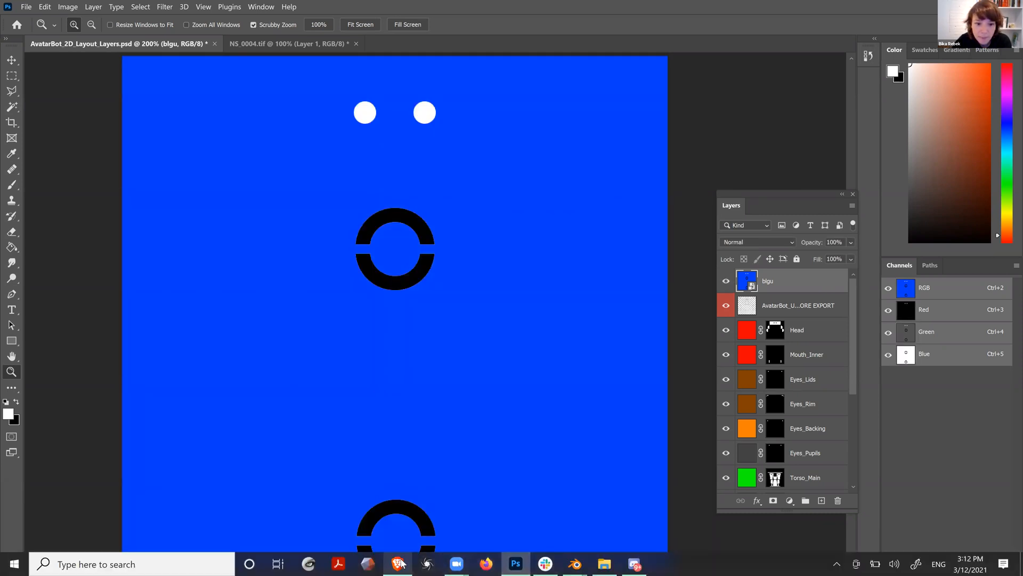
Switch to the browser with the Hubs room and close the open avatar editor.
{"action": "left_click", "coordinate": [399, 564]}
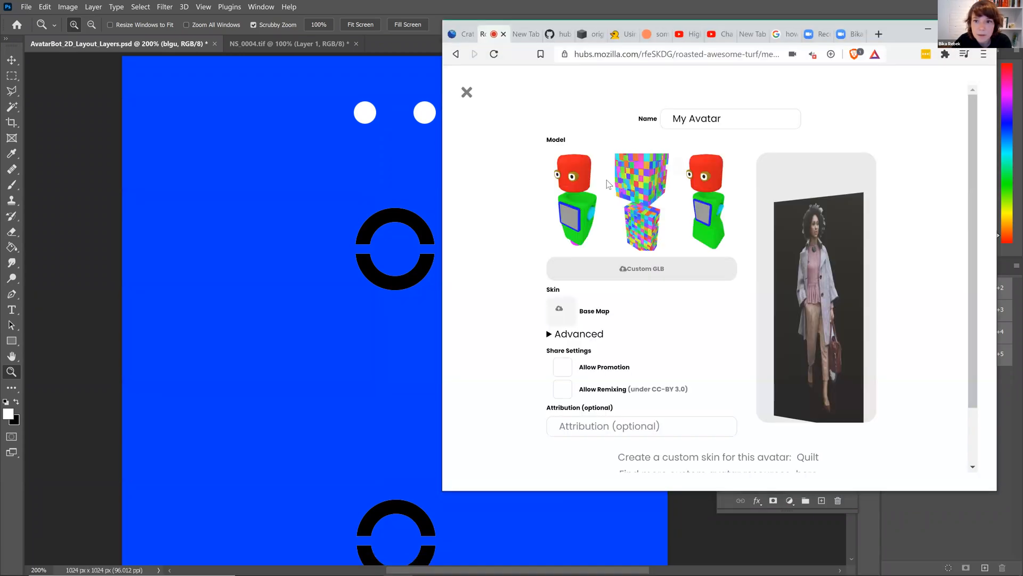
{"action": "left_click", "coordinate": [466, 92]}
{"action": "left_click", "coordinate": [458, 80]}
{"action": "left_click", "coordinate": [457, 79]}
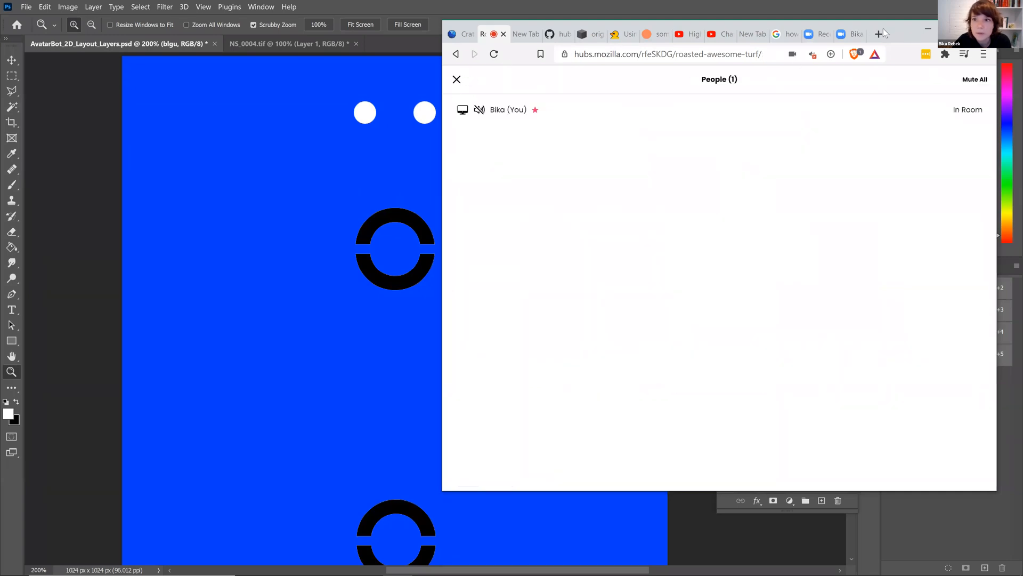
Close the People panel and maximize the browser window.
{"action": "left_click_drag", "start_coordinate": [904, 35], "coordinate": [691, 42]}
{"action": "left_click", "coordinate": [242, 86]}
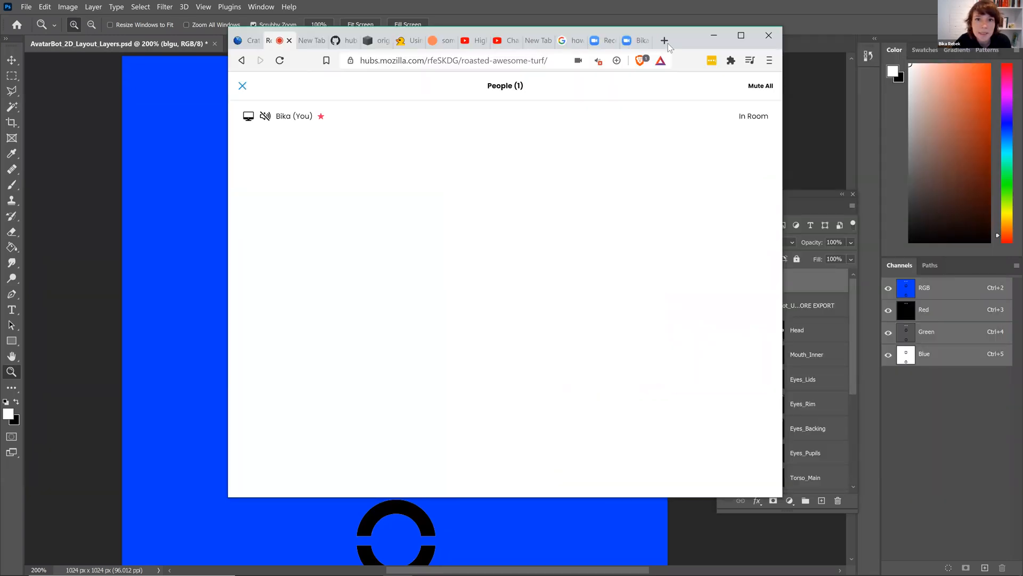
{"action": "double_click", "coordinate": [687, 36]}
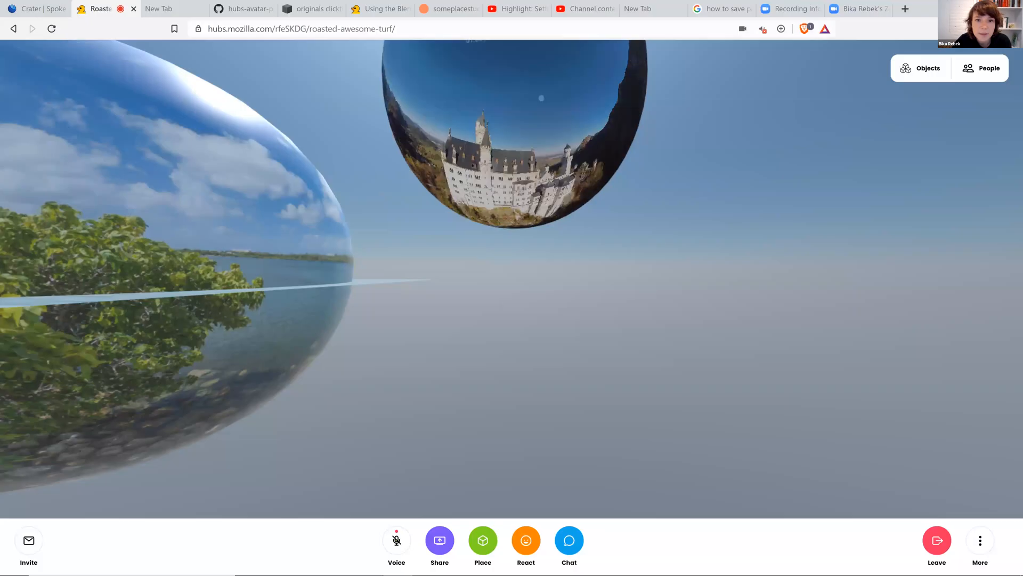
Open the People list in the Hubs room and go to your own avatar settings.
{"action": "left_click_drag", "start_coordinate": [580, 330], "coordinate": [532, 324]}
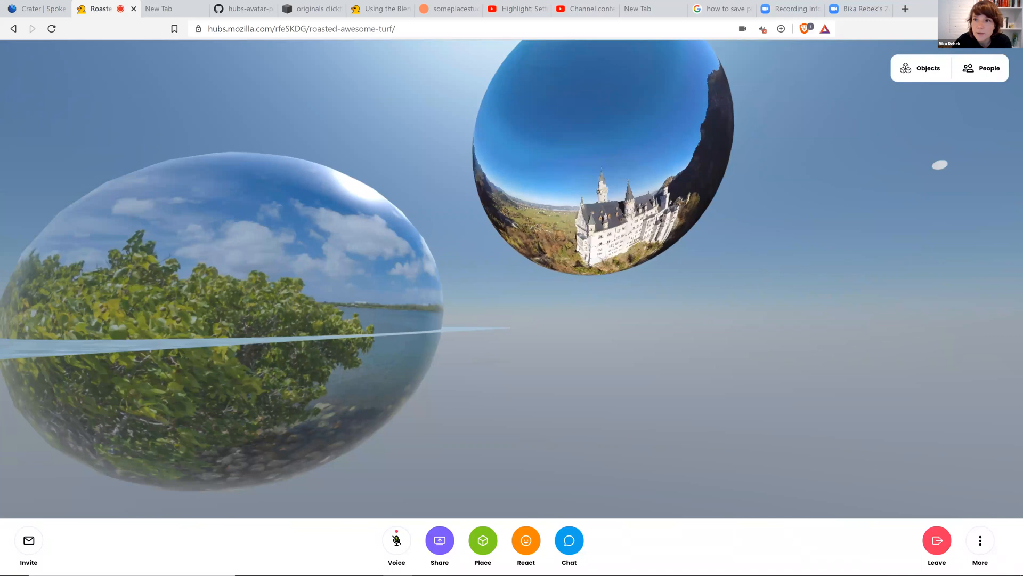
{"action": "left_click", "coordinate": [984, 69]}
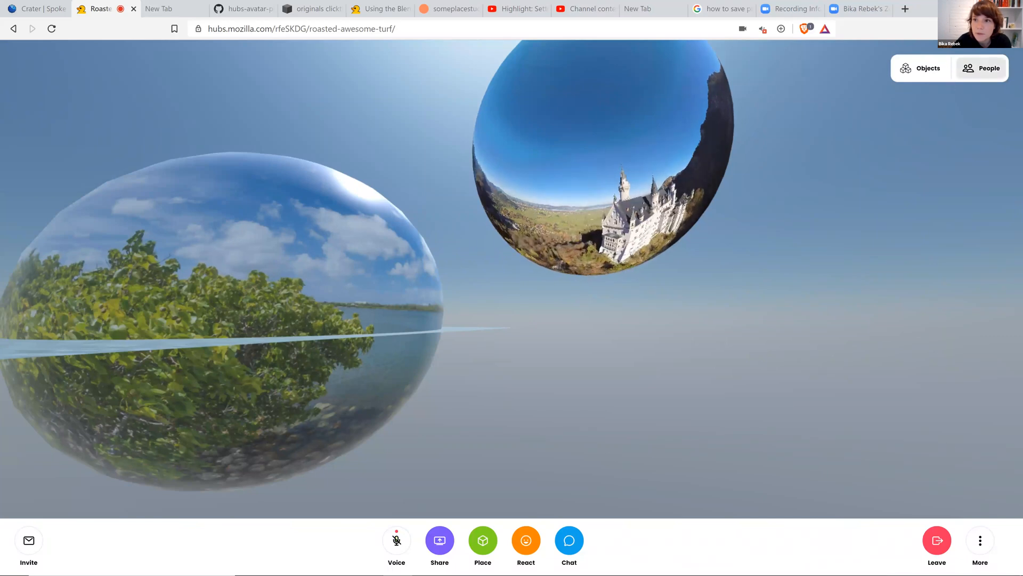
{"action": "left_click", "coordinate": [983, 70]}
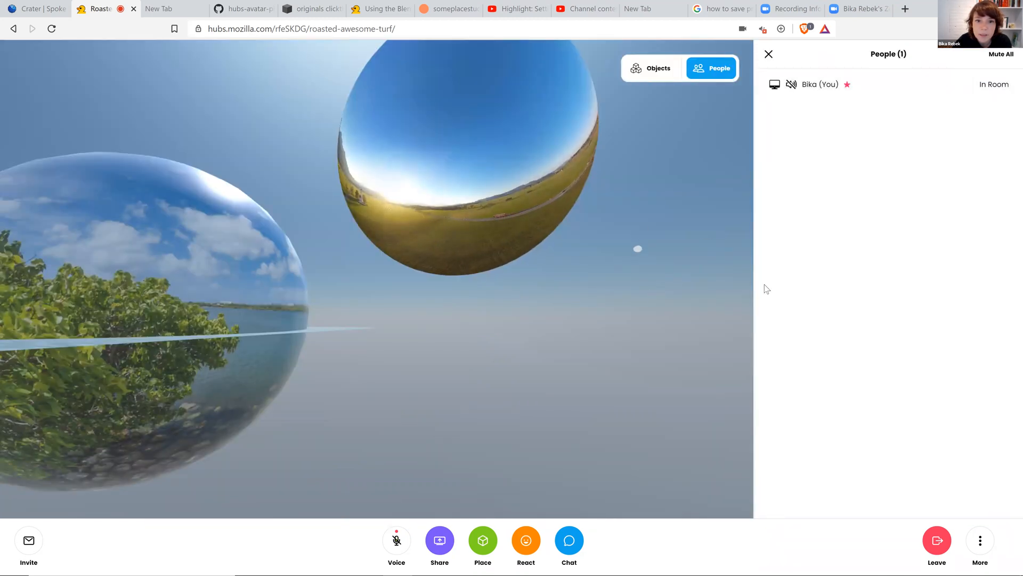
{"action": "left_click", "coordinate": [817, 87]}
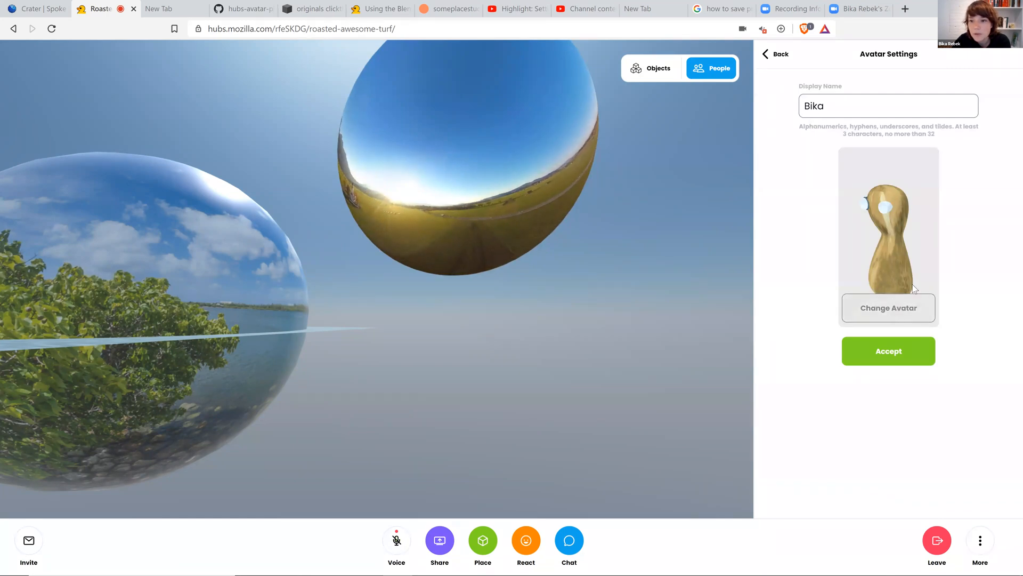
Change the avatar to the foamer avatar from My Avatars.
{"action": "left_click", "coordinate": [897, 311]}
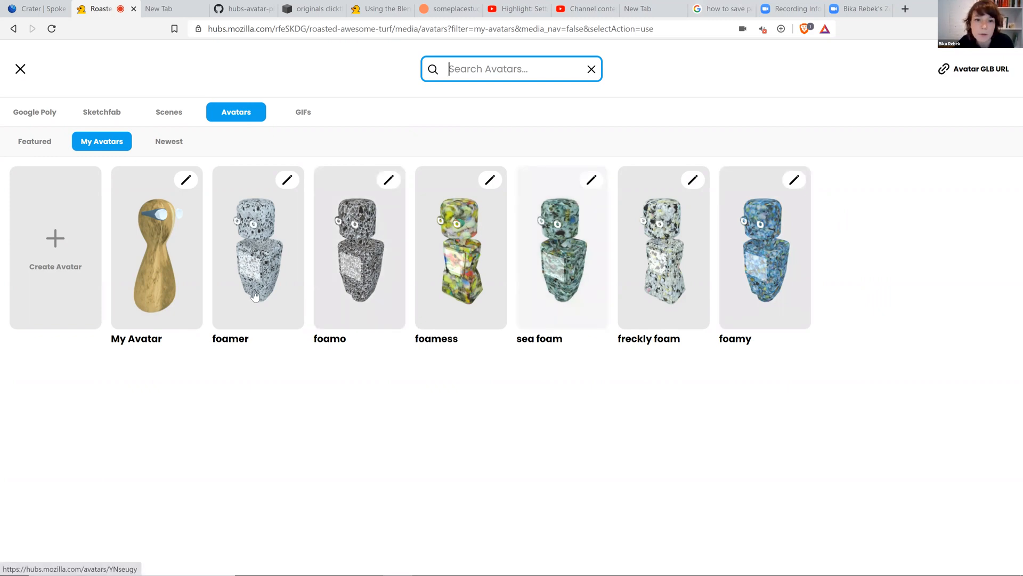
{"action": "left_click", "coordinate": [261, 296]}
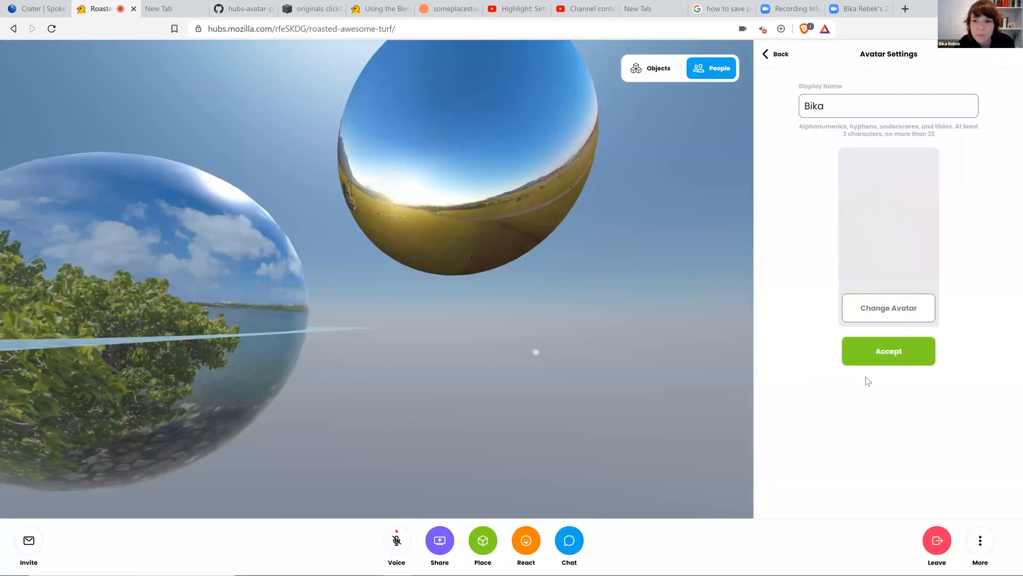
Open the foamer avatar's edit form, expand its Advanced map options, and close it.
{"action": "left_click", "coordinate": [889, 307]}
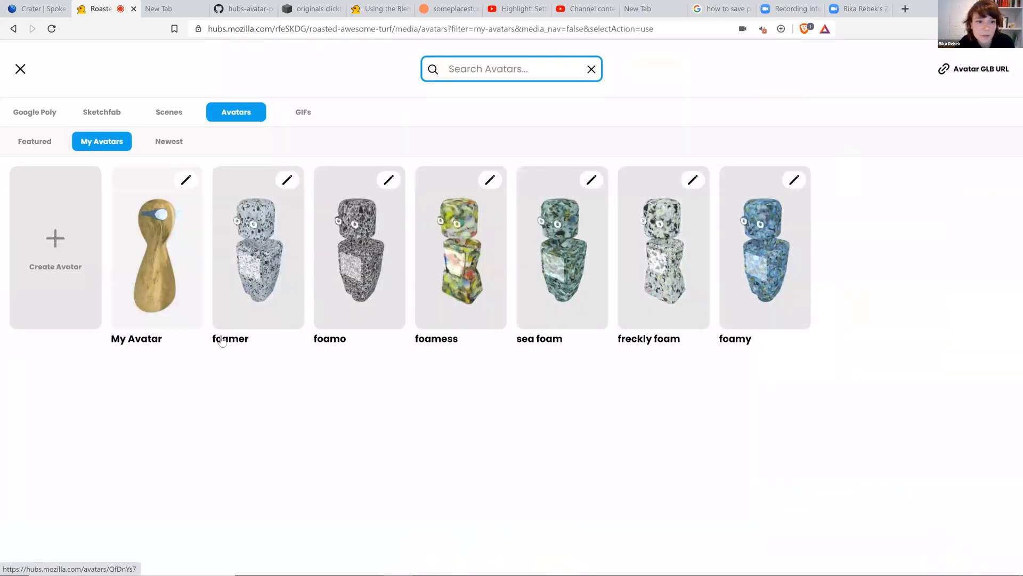
{"action": "left_click", "coordinate": [287, 181]}
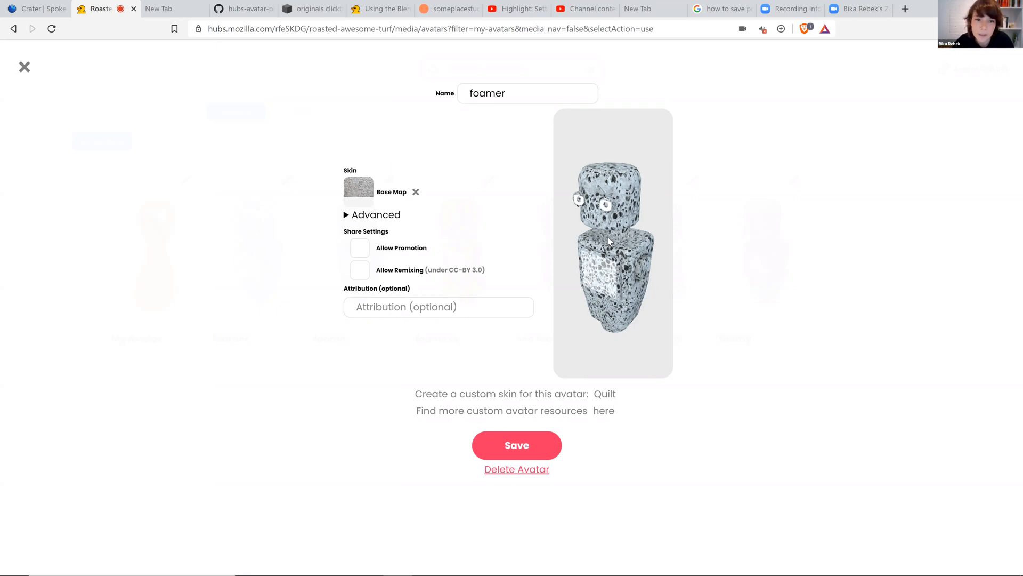
{"action": "left_click", "coordinate": [347, 215]}
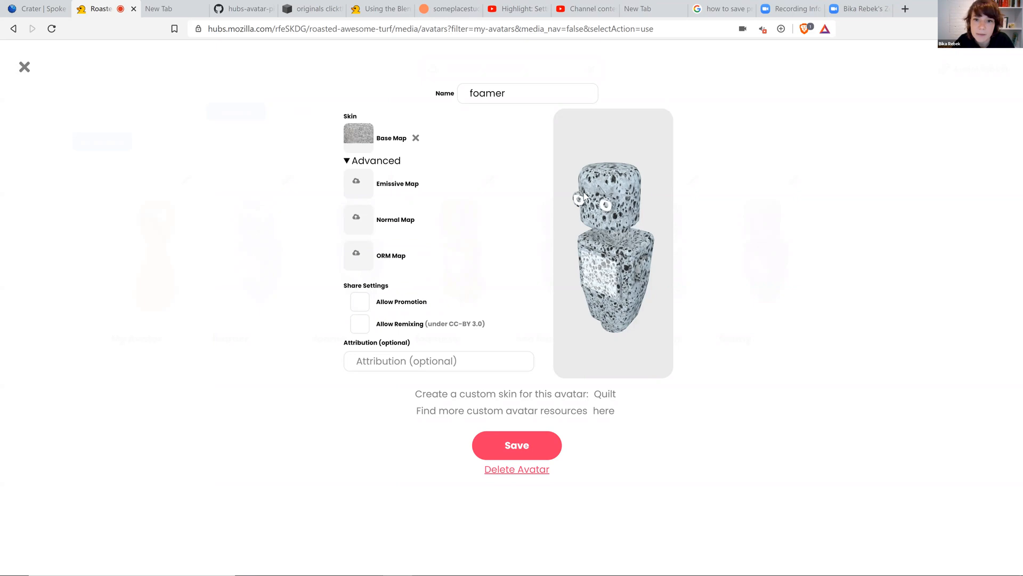
{"action": "left_click", "coordinate": [24, 68]}
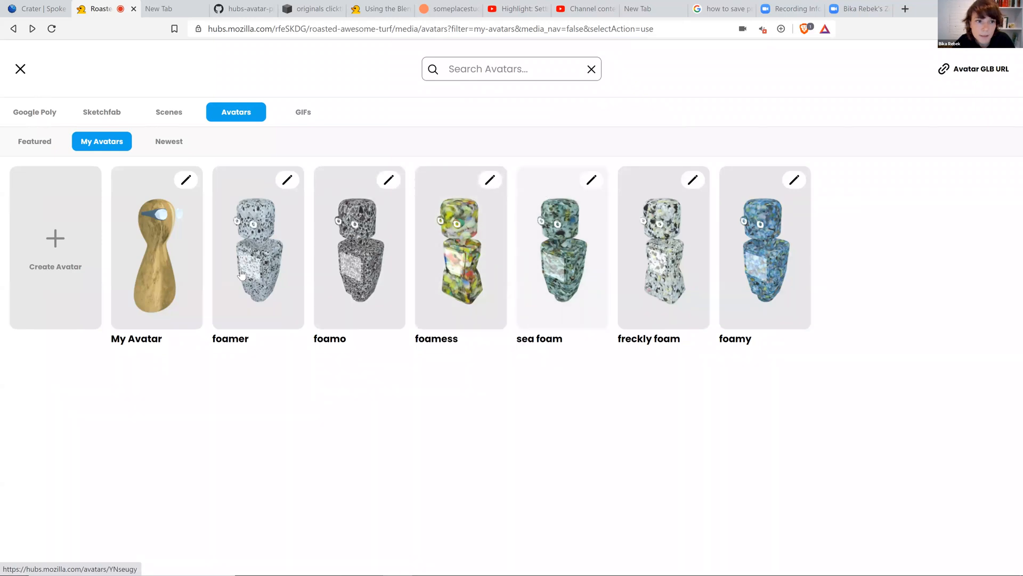
Open My Avatar for editing and choose the robot model with the red head and green body.
{"action": "left_click", "coordinate": [118, 217]}
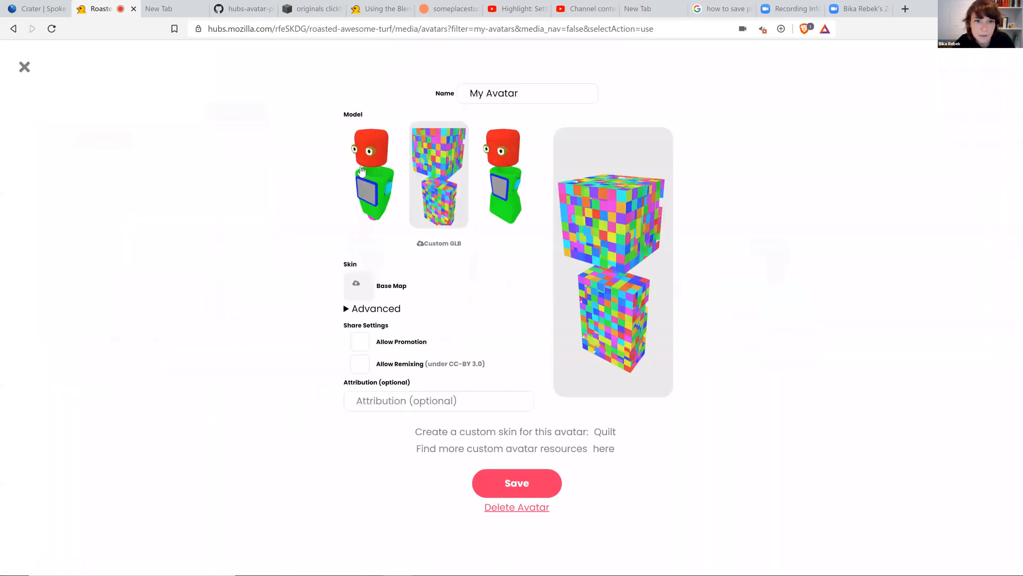
{"action": "left_click", "coordinate": [376, 168]}
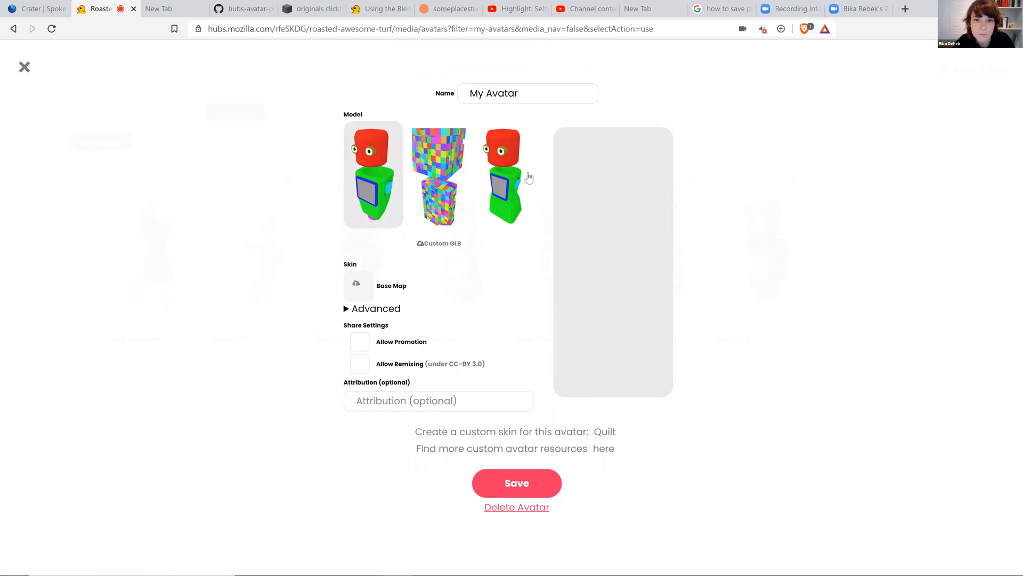
{"action": "mouse_move", "coordinate": [527, 564]}
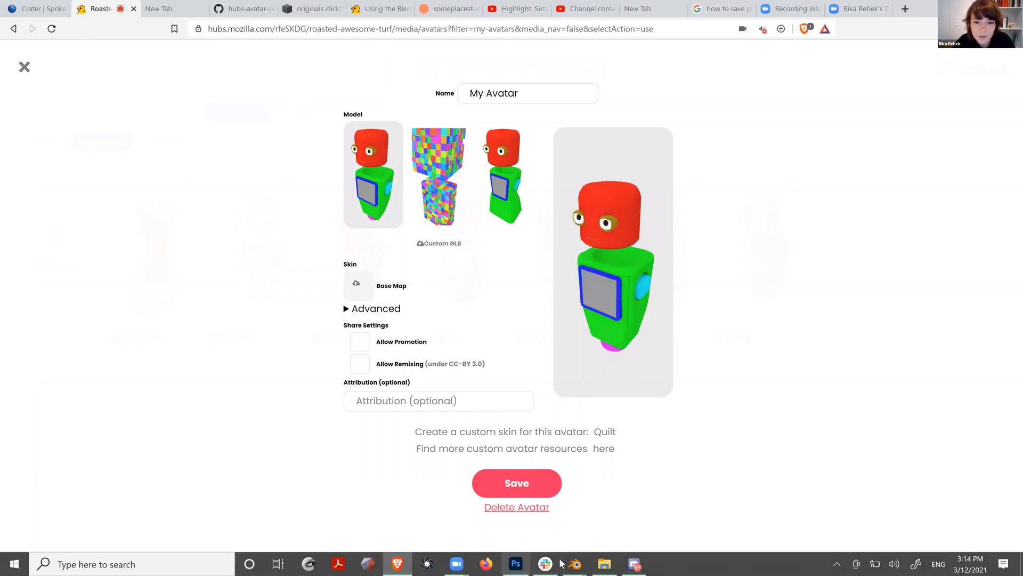
{"action": "mouse_move", "coordinate": [604, 564]}
{"action": "left_click", "coordinate": [613, 517]}
{"action": "left_click", "coordinate": [515, 344]}
{"action": "left_click_drag", "start_coordinate": [528, 51], "coordinate": [835, 78]}
{"action": "left_click_drag", "start_coordinate": [834, 353], "coordinate": [378, 284]}
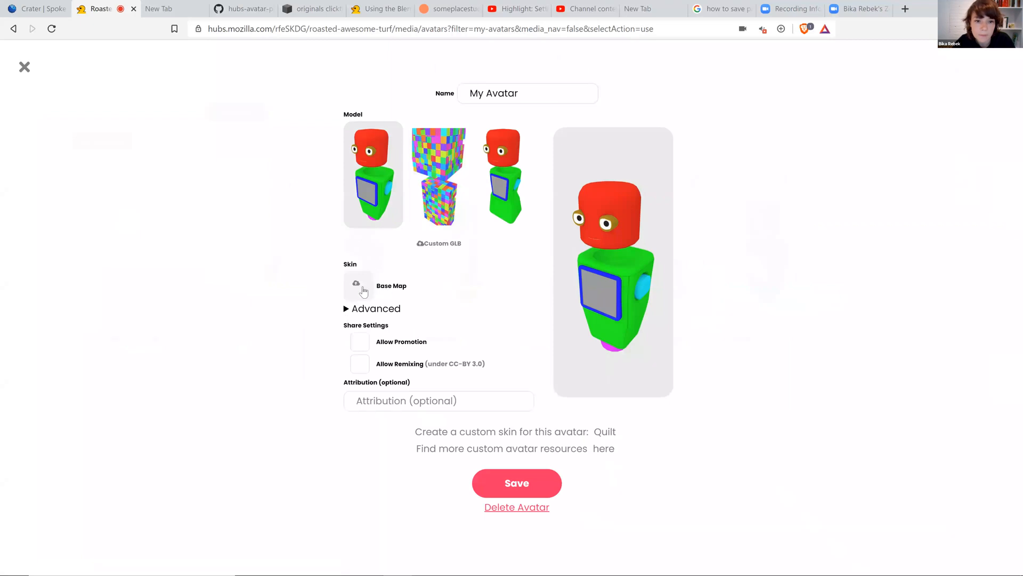
Upload blgu.jpg as the avatar's Base Map skin and rotate the preview to check it.
{"action": "left_click", "coordinate": [404, 287]}
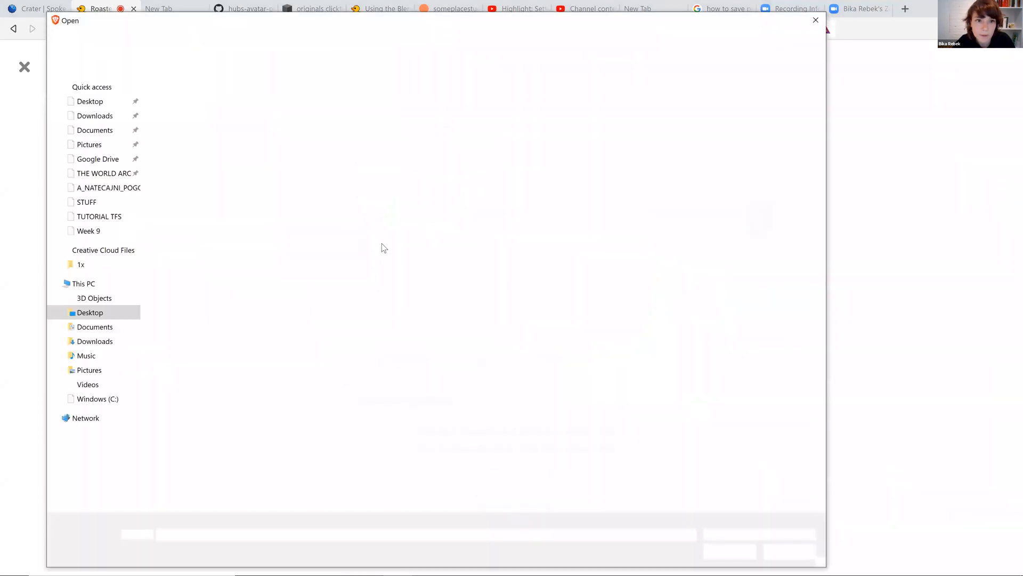
{"action": "left_click", "coordinate": [528, 109]}
{"action": "left_click", "coordinate": [729, 552]}
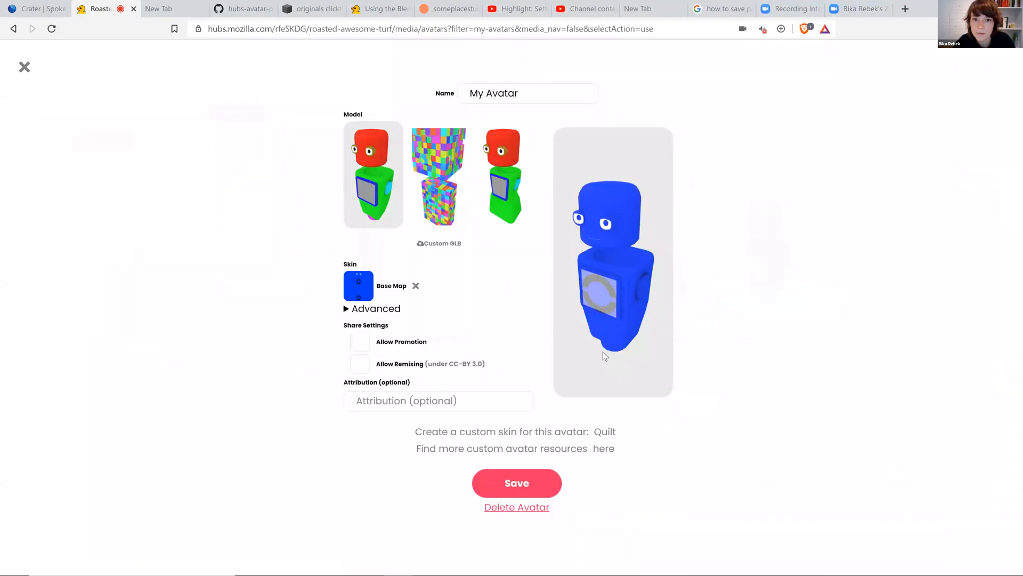
{"action": "mouse_move", "coordinate": [606, 275]}
{"action": "left_mouse_down"}
{"action": "mouse_move", "coordinate": [633, 254]}
{"action": "mouse_move", "coordinate": [631, 286]}
{"action": "mouse_move", "coordinate": [577, 283]}
{"action": "mouse_move", "coordinate": [625, 270]}
{"action": "left_mouse_up"}
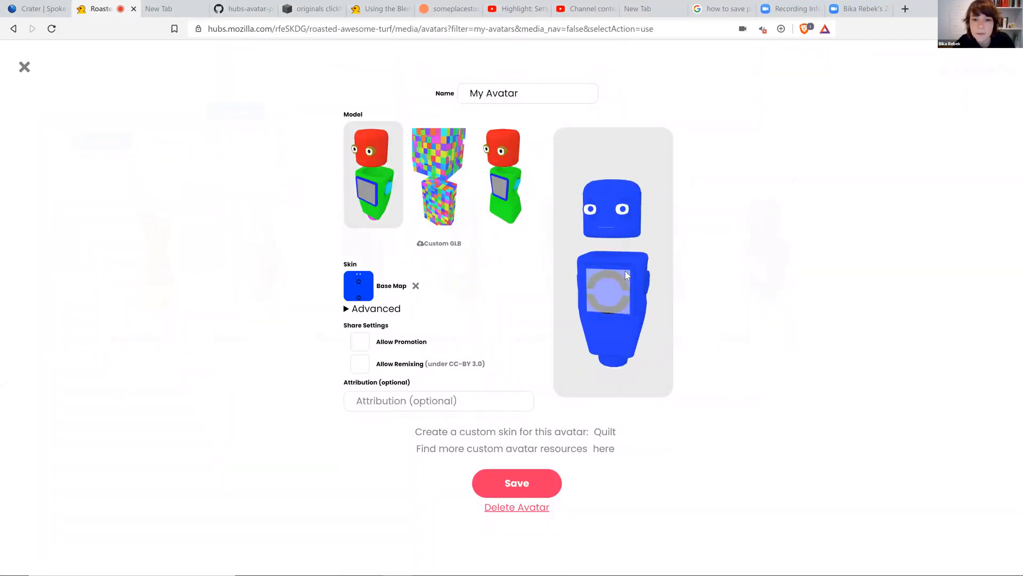
Expand the Advanced options and upload blgu.jpg as the avatar's Emissive Map.
{"action": "left_click", "coordinate": [347, 309]}
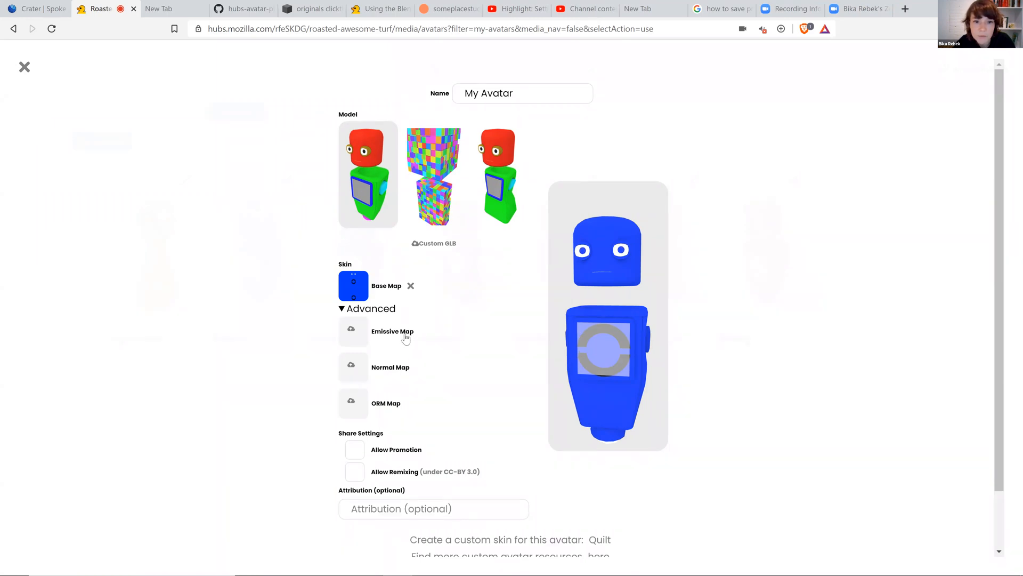
{"action": "left_click", "coordinate": [517, 133]}
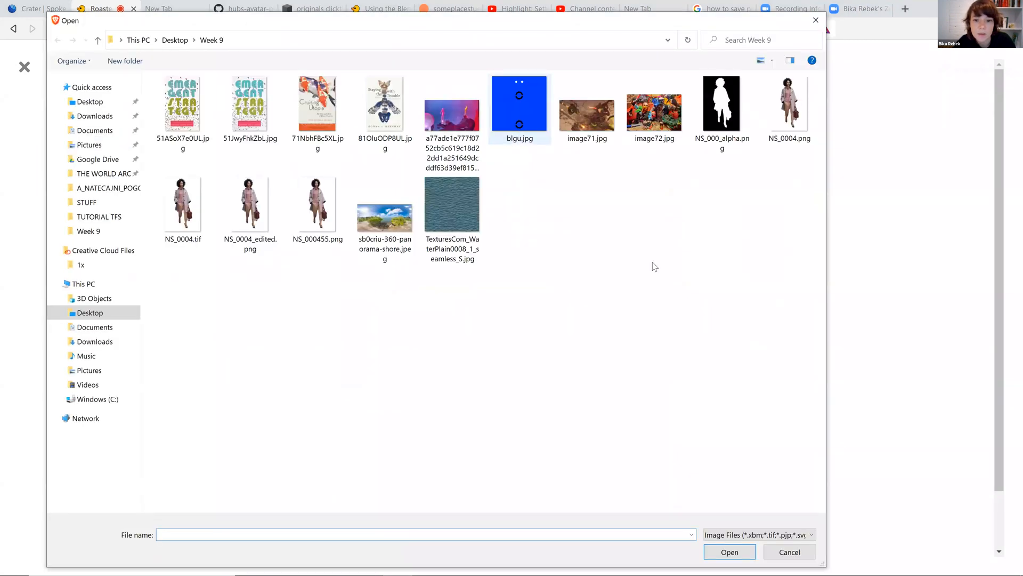
{"action": "left_click", "coordinate": [719, 552]}
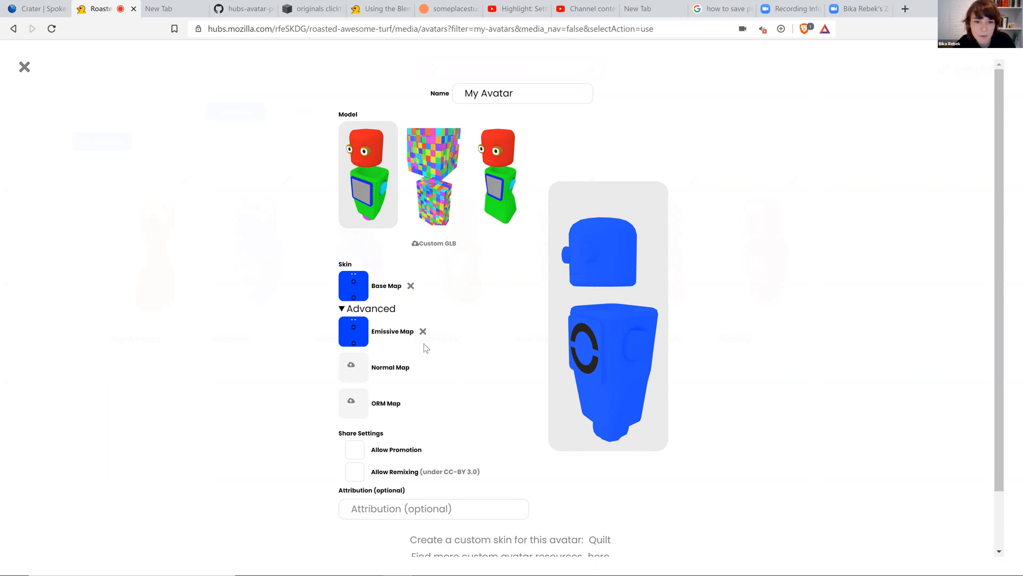
Save the avatar, then select the new blue My Avatar and accept it in the avatar settings.
{"action": "left_click_drag", "start_coordinate": [587, 353], "coordinate": [615, 356]}
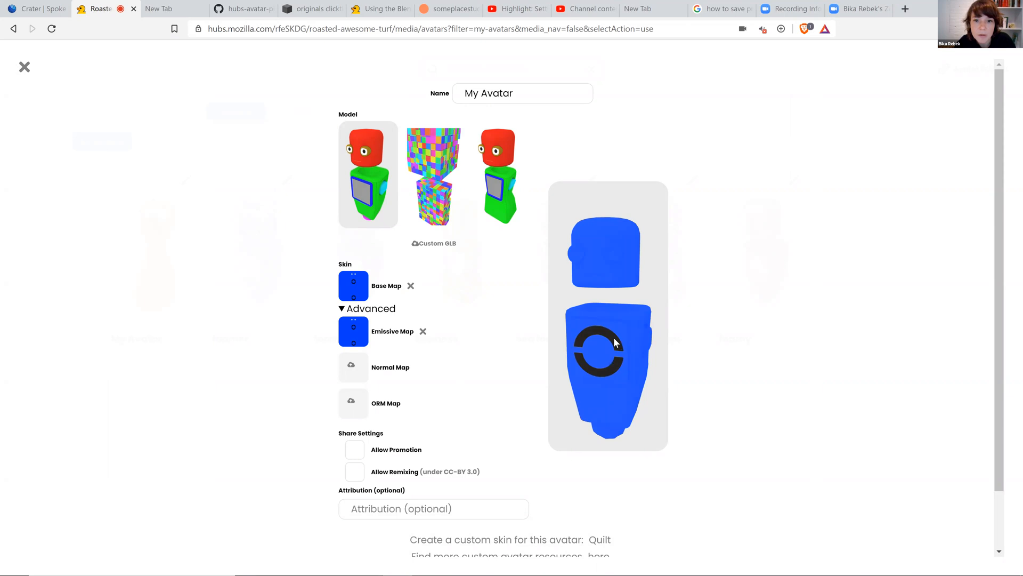
{"action": "scroll", "coordinate": [760, 285], "scroll_direction": "down", "scroll_amount": 2}
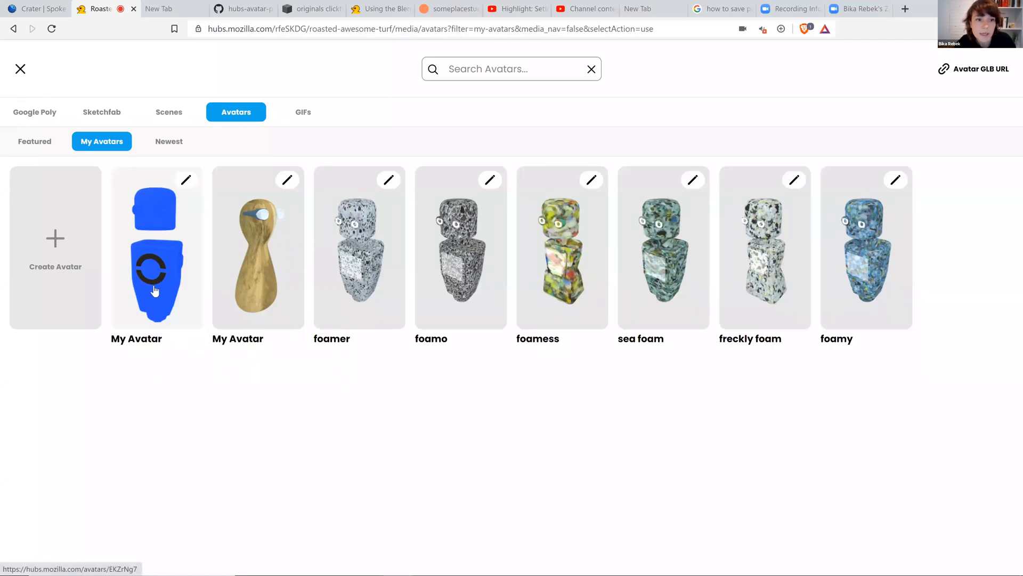
{"action": "left_click", "coordinate": [156, 251]}
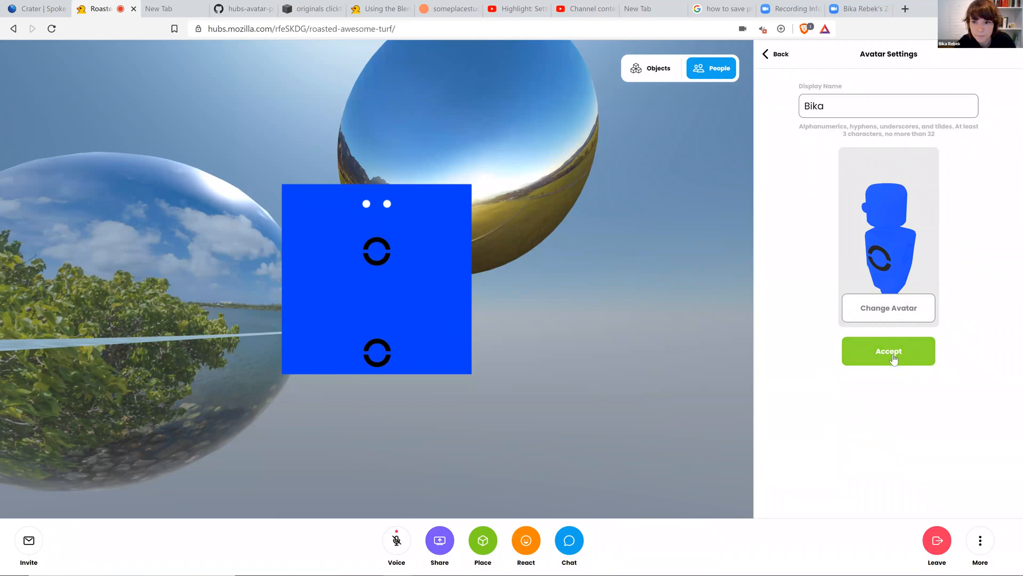
{"action": "left_click", "coordinate": [888, 351]}
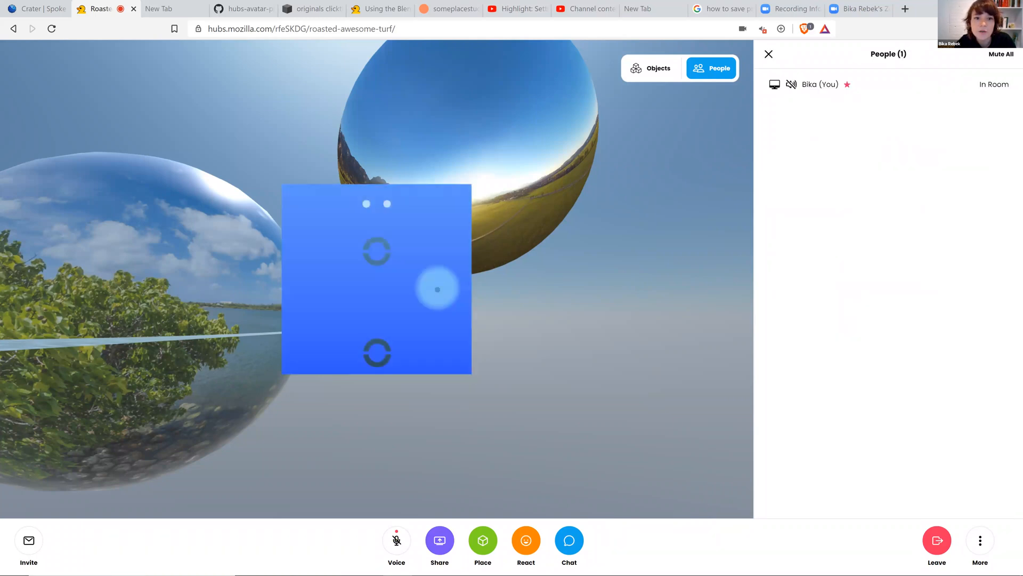
Move around the room to view the new avatar.
{"action": "left_click_drag", "start_coordinate": [501, 356], "coordinate": [362, 307]}
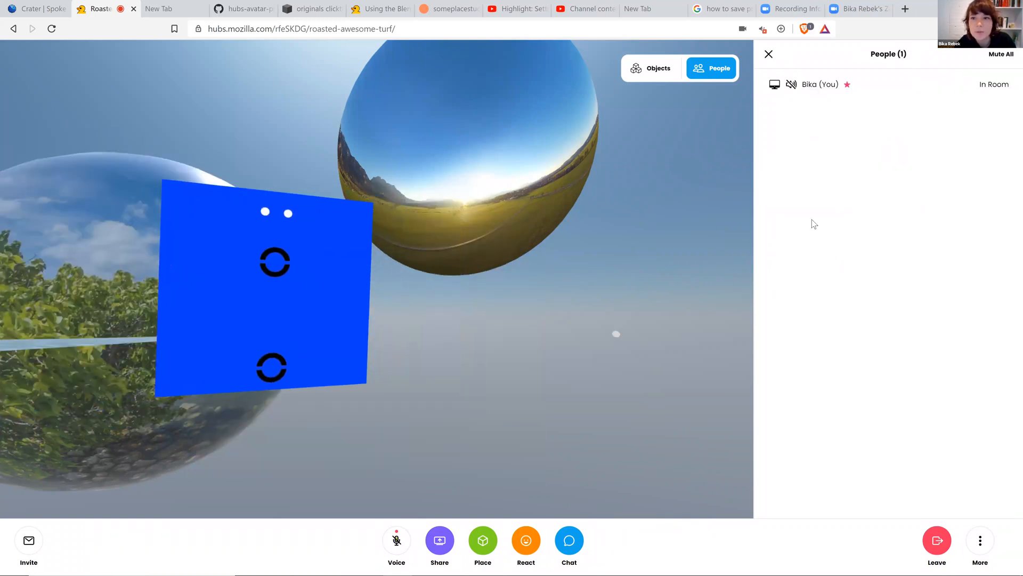
{"action": "mouse_move", "coordinate": [585, 297]}
{"action": "left_mouse_down"}
{"action": "mouse_move", "coordinate": [507, 320]}
{"action": "mouse_move", "coordinate": [578, 322]}
{"action": "mouse_move", "coordinate": [535, 293]}
{"action": "mouse_move", "coordinate": [605, 299]}
{"action": "mouse_move", "coordinate": [592, 306]}
{"action": "left_mouse_up"}
{"action": "key", "text": "w"}
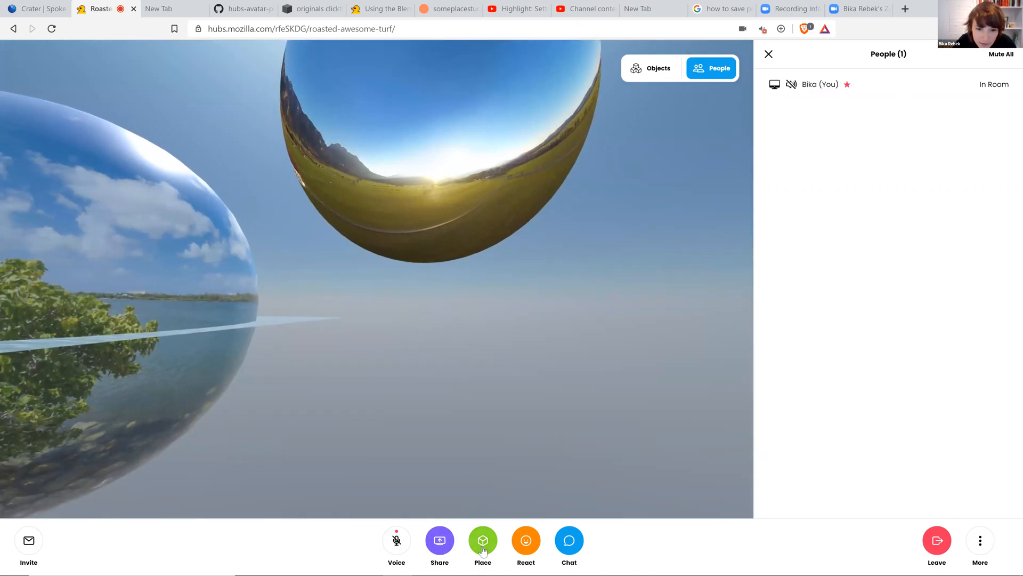
{"action": "left_click_drag", "start_coordinate": [438, 400], "coordinate": [509, 472]}
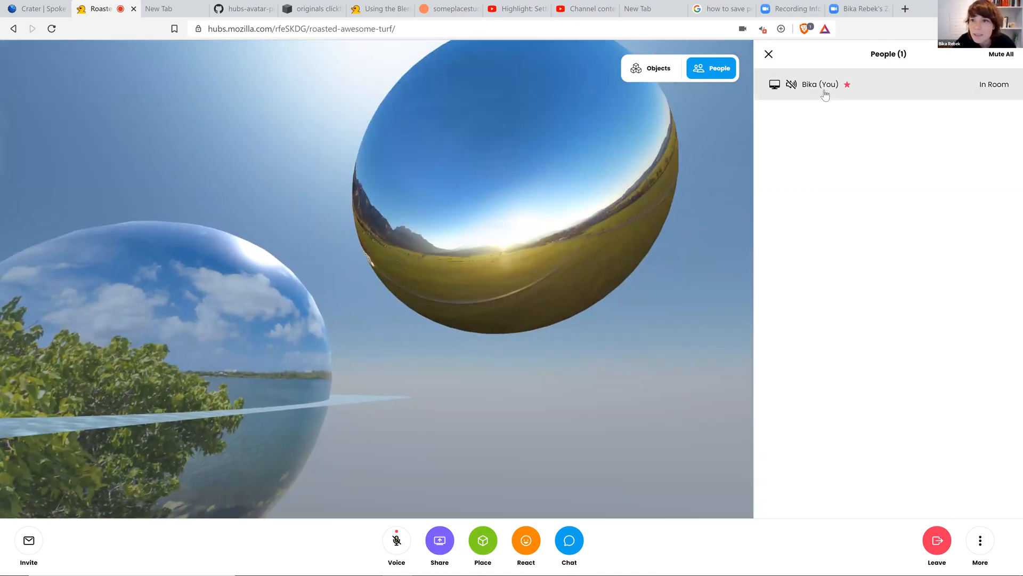
Open your avatar settings, change avatar, and start creating a new avatar.
{"action": "left_click", "coordinate": [823, 87]}
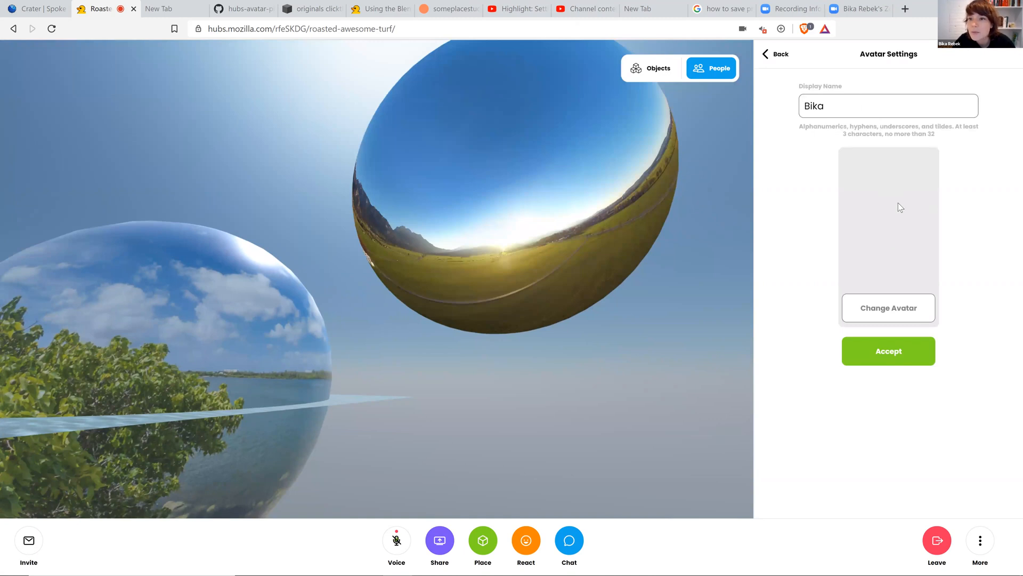
{"action": "left_click", "coordinate": [912, 313]}
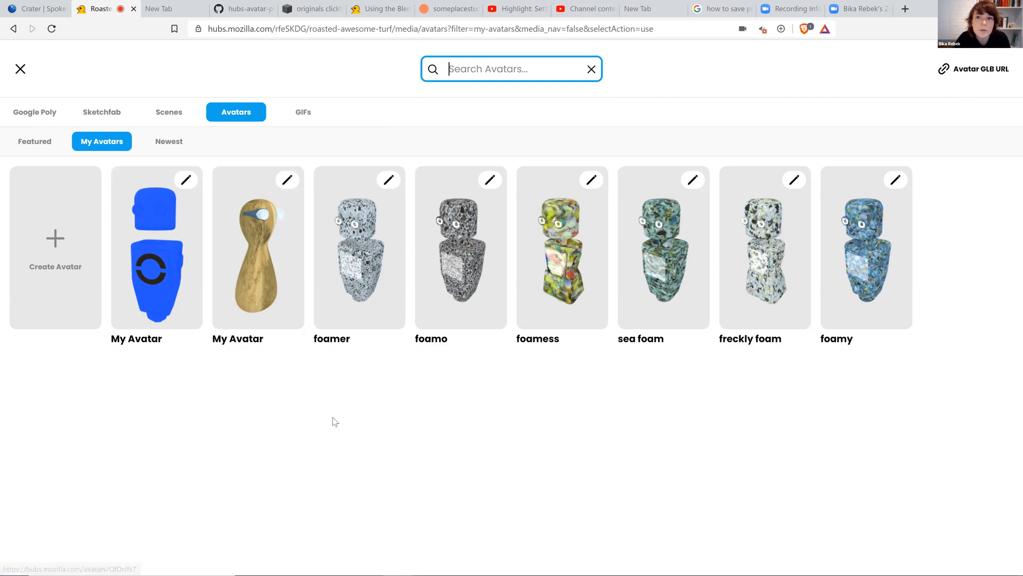
{"action": "left_click", "coordinate": [56, 238]}
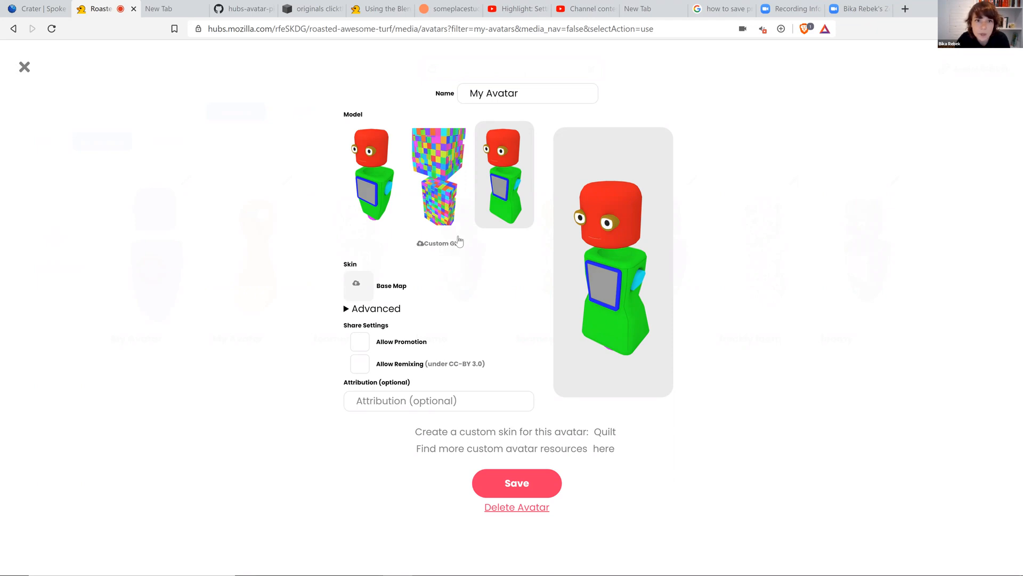
Switch to Blender and examine the AvatarBot_01_lowhigh model from several angles.
{"action": "mouse_move", "coordinate": [565, 568]}
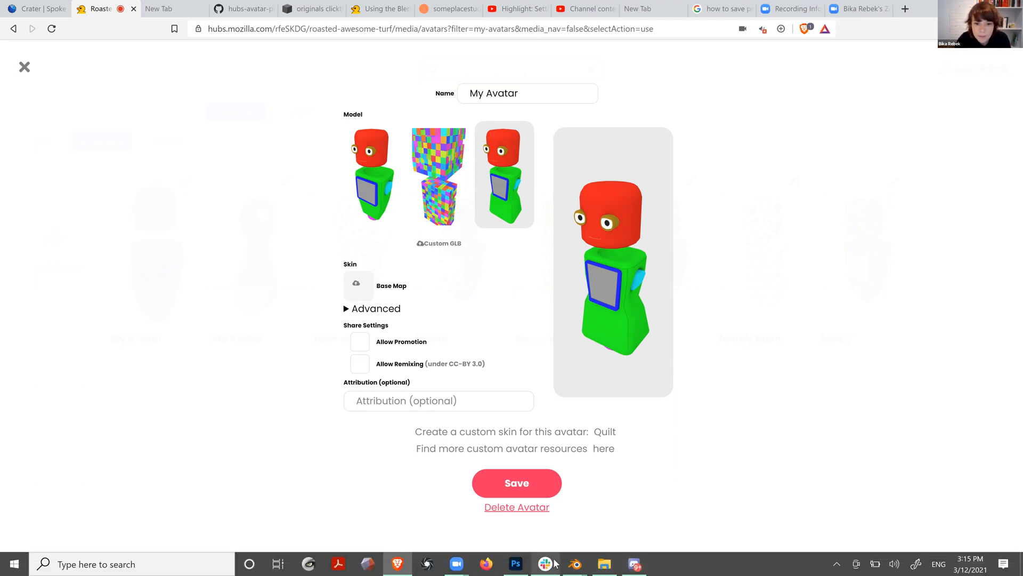
{"action": "left_click", "coordinate": [645, 504]}
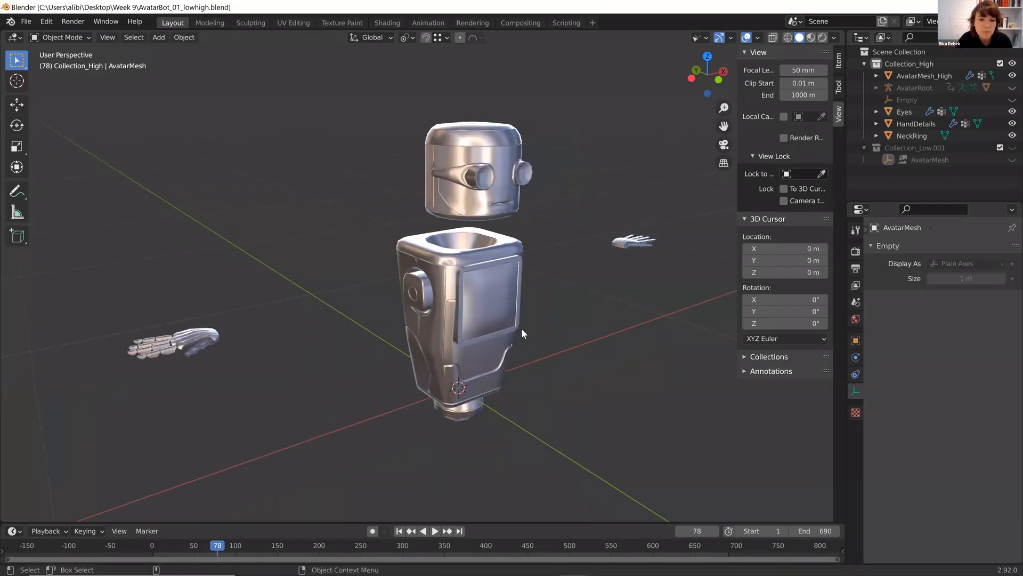
{"action": "middle_click_drag", "start_coordinate": [480, 283], "coordinate": [528, 330]}
{"action": "scroll", "coordinate": [501, 302], "scroll_direction": "up", "scroll_amount": 3}
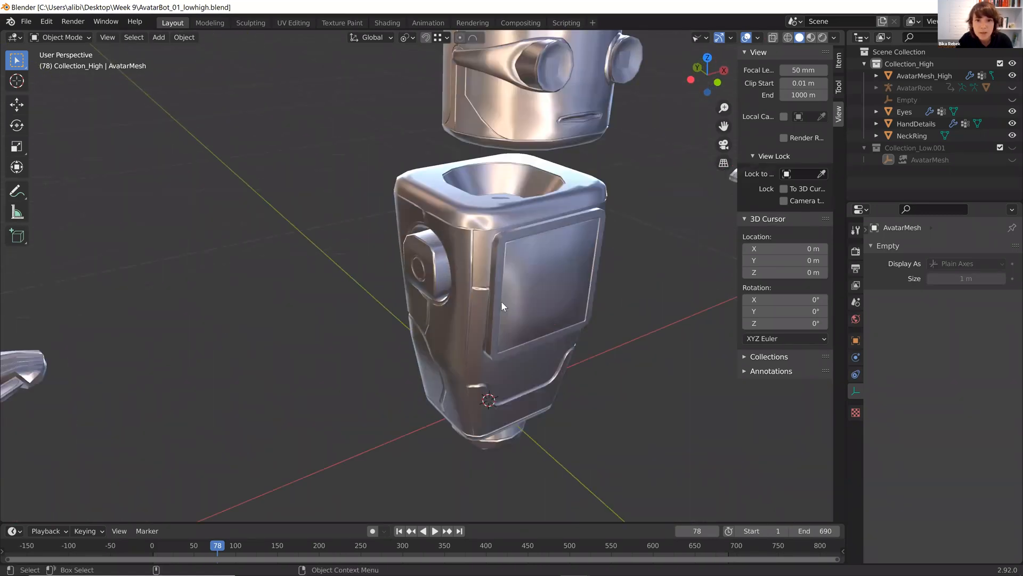
{"action": "scroll", "coordinate": [501, 300], "scroll_direction": "down", "scroll_amount": 4}
{"action": "middle_click_drag", "start_coordinate": [479, 308], "coordinate": [565, 212]}
{"action": "scroll", "coordinate": [564, 207], "scroll_direction": "up", "scroll_amount": 3}
{"action": "scroll", "coordinate": [547, 217], "scroll_direction": "down", "scroll_amount": 1}
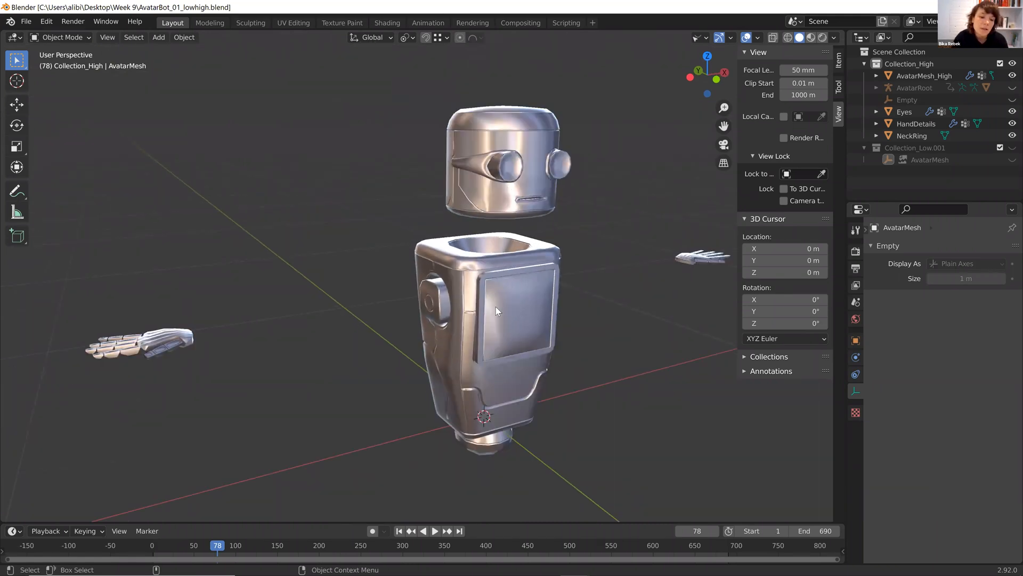
{"action": "middle_click_drag", "start_coordinate": [527, 347], "coordinate": [581, 278]}
{"action": "middle_click_drag", "start_coordinate": [436, 267], "coordinate": [474, 218]}
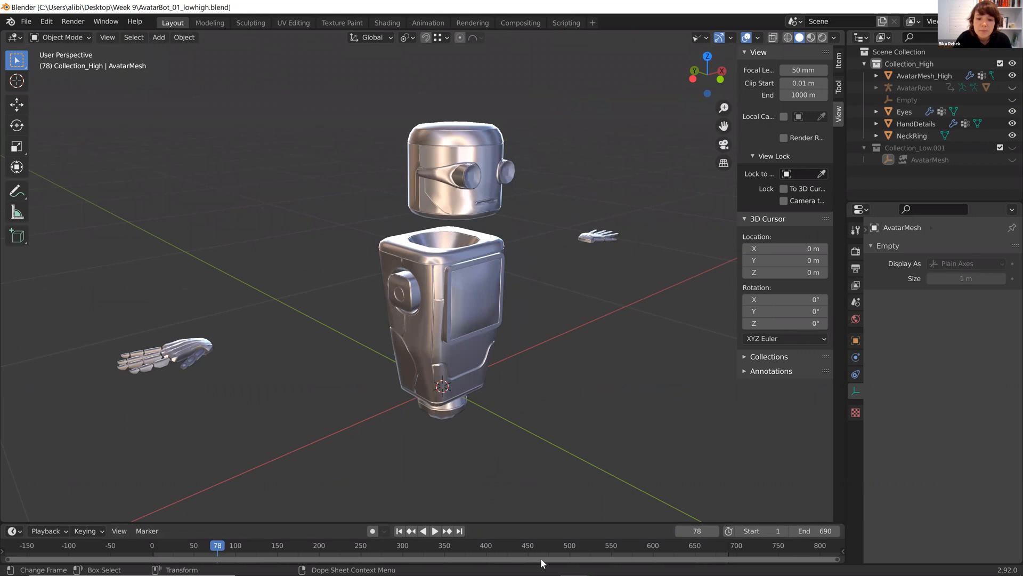
Switch to the AvatarBot_edited_BR Blender file and inspect the edited avatar model and its collections.
{"action": "mouse_move", "coordinate": [518, 559]}
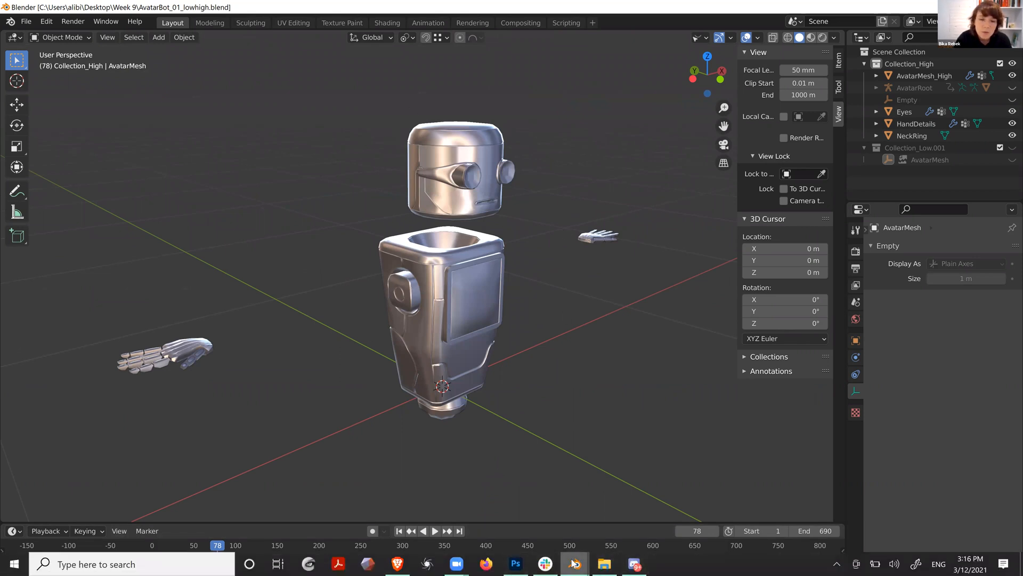
{"action": "mouse_move", "coordinate": [574, 563]}
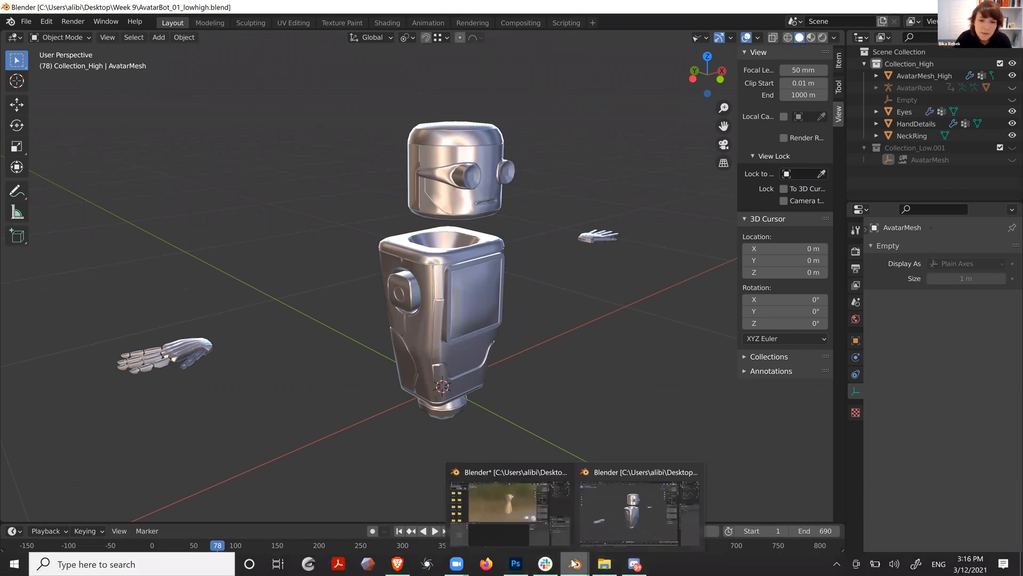
{"action": "left_click", "coordinate": [524, 511]}
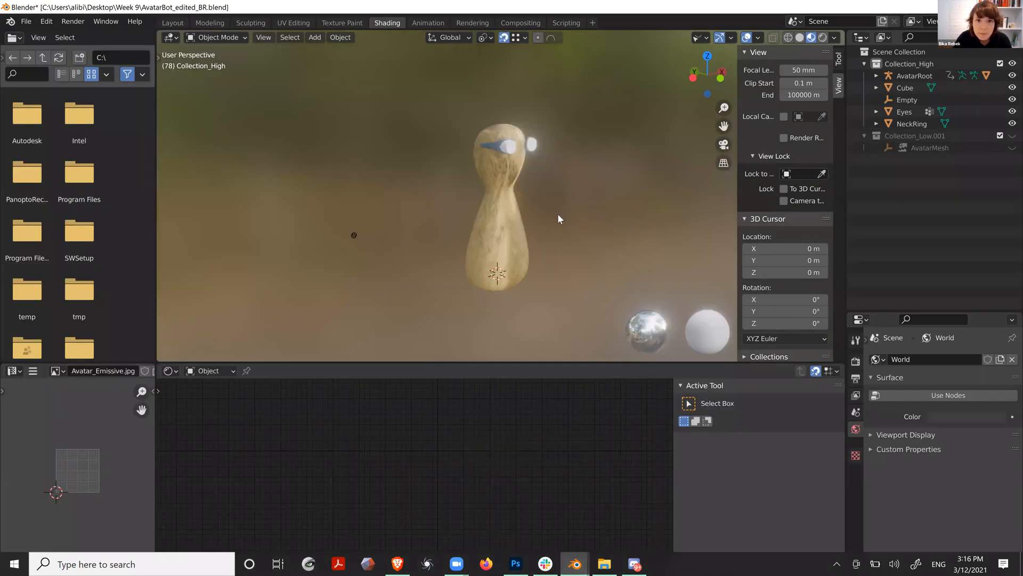
{"action": "mouse_move", "coordinate": [519, 209]}
{"action": "middle_mouse_down"}
{"action": "mouse_move", "coordinate": [503, 213]}
{"action": "mouse_move", "coordinate": [511, 210]}
{"action": "middle_mouse_up"}
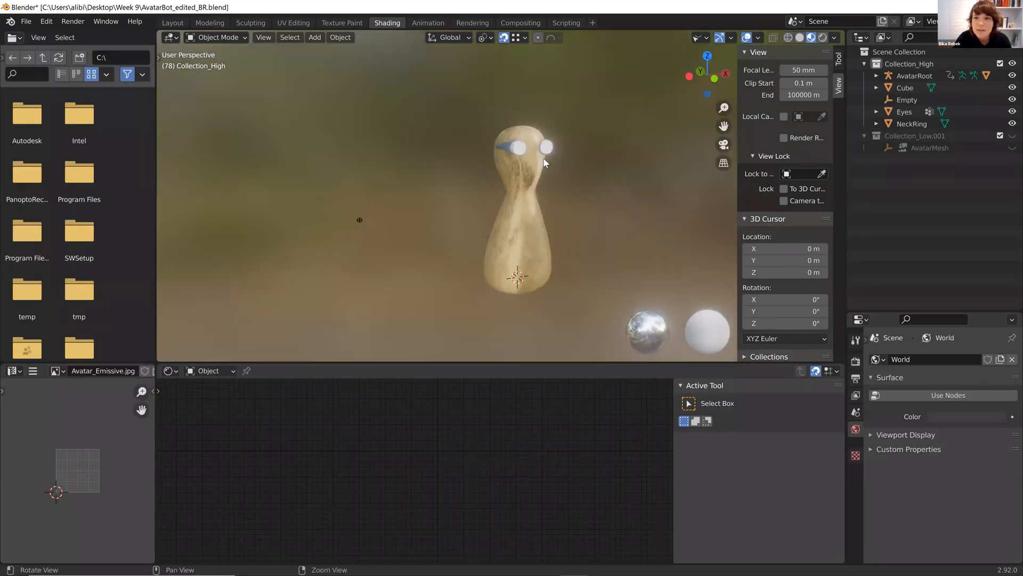
{"action": "scroll", "coordinate": [543, 155], "scroll_direction": "up", "scroll_amount": 6}
{"action": "left_click", "coordinate": [1012, 135]}
{"action": "scroll", "coordinate": [535, 262], "scroll_direction": "down", "scroll_amount": 2}
{"action": "middle_click_drag", "start_coordinate": [651, 244], "coordinate": [462, 158]}
{"action": "scroll", "coordinate": [459, 204], "scroll_direction": "down", "scroll_amount": 4}
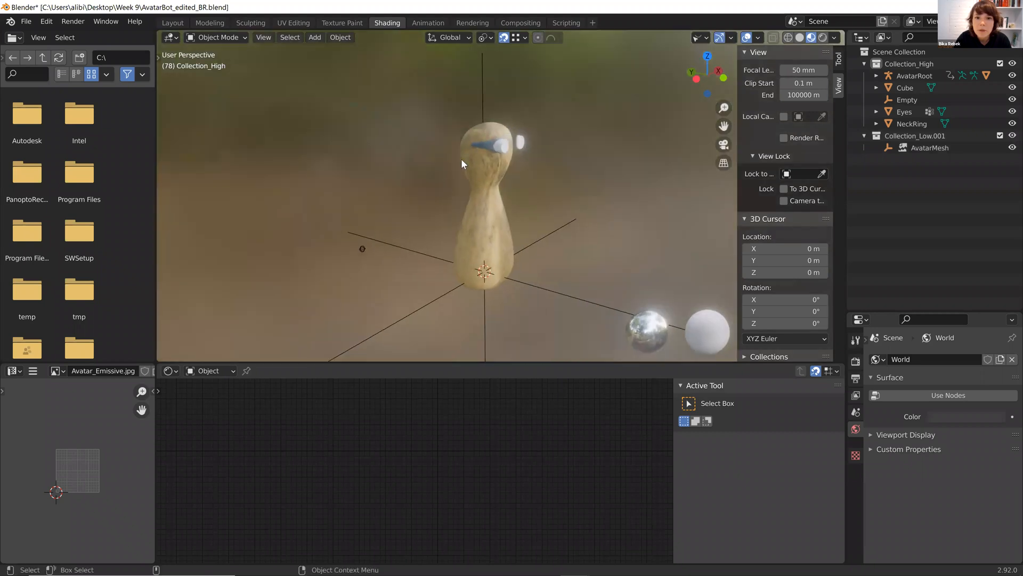
{"action": "scroll", "coordinate": [462, 158], "scroll_direction": "up", "scroll_amount": 2}
{"action": "left_click", "coordinate": [1012, 136]}
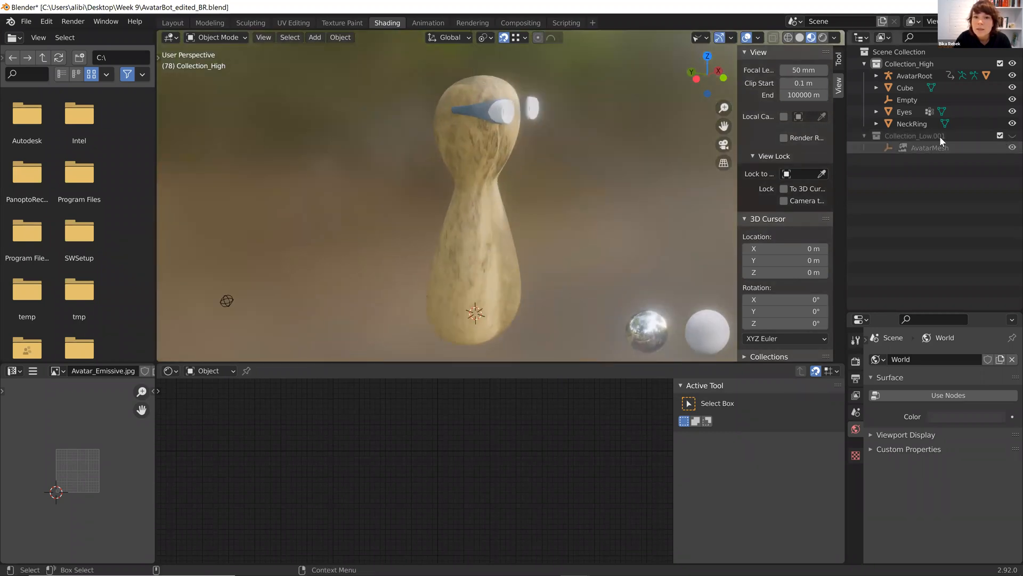
Orbit around the model and select the eyes and goggles to inspect their materials.
{"action": "middle_click_drag", "start_coordinate": [493, 184], "coordinate": [635, 146]}
{"action": "left_click", "coordinate": [517, 189]}
{"action": "left_click", "coordinate": [634, 145]}
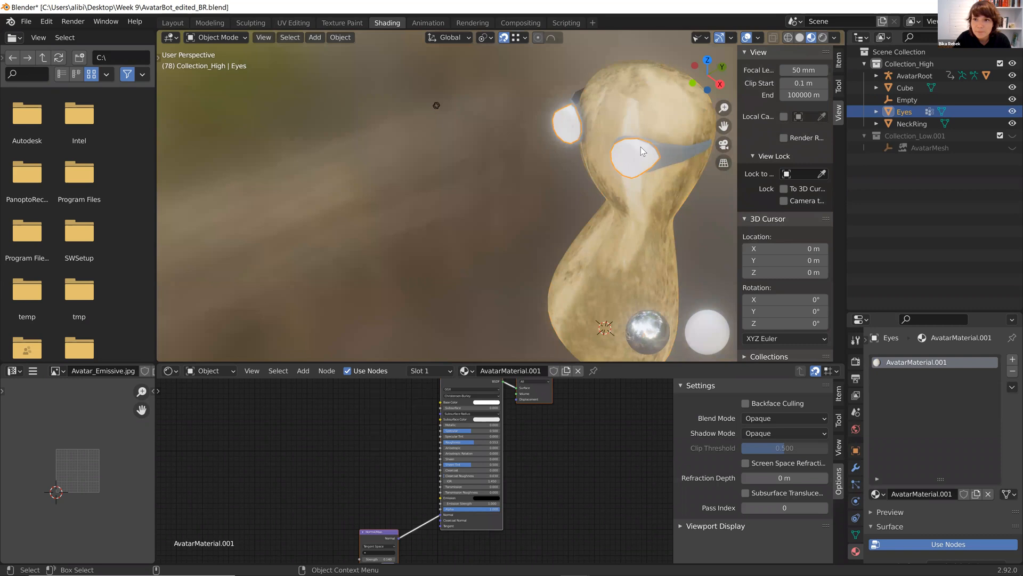
{"action": "left_click", "coordinate": [689, 142]}
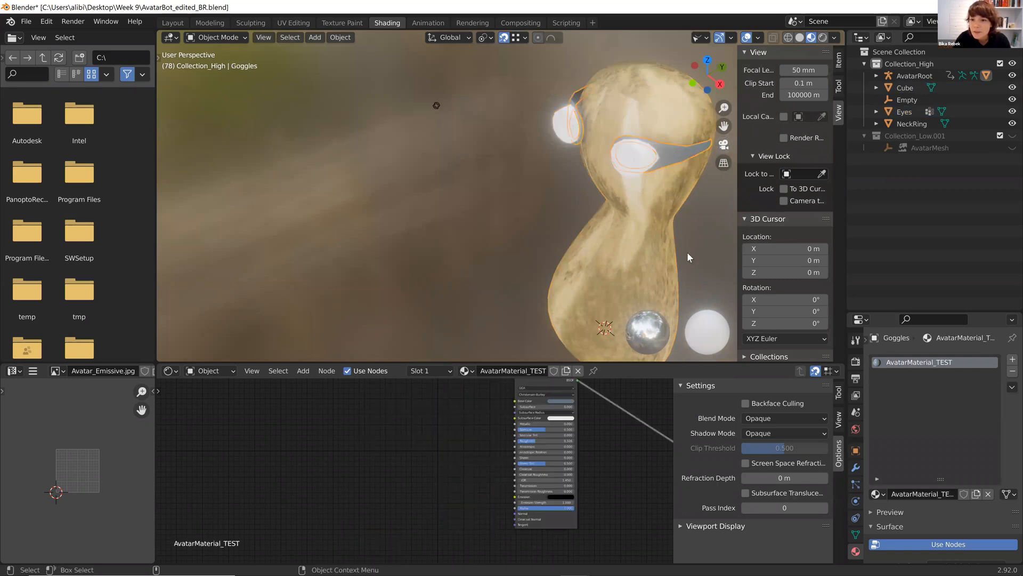
{"action": "middle_click_drag", "start_coordinate": [511, 191], "coordinate": [630, 142]}
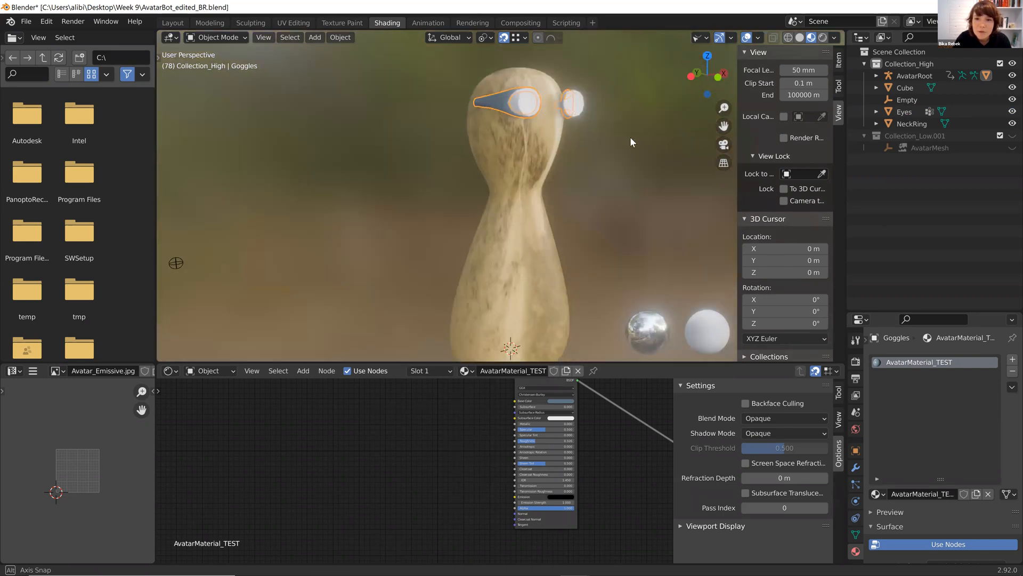
Select all avatar objects and export the selection as glTF 2.0 named AvatarBot_TUTORIAL.glb in the Week 9 folder.
{"action": "left_click_drag", "start_coordinate": [636, 53], "coordinate": [421, 246]}
{"action": "middle_click_drag", "start_coordinate": [516, 196], "coordinate": [487, 191]}
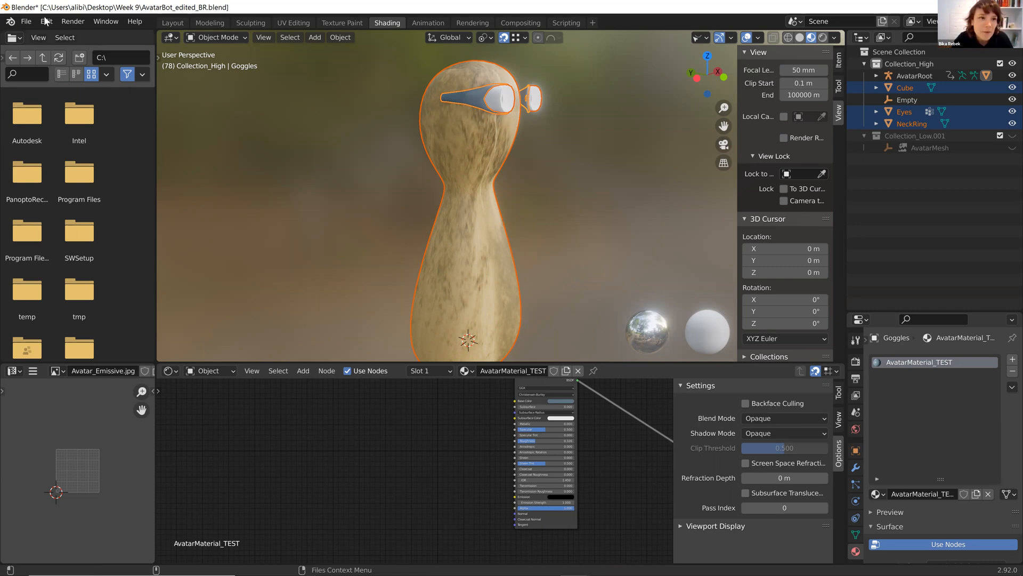
{"action": "left_click", "coordinate": [24, 21]}
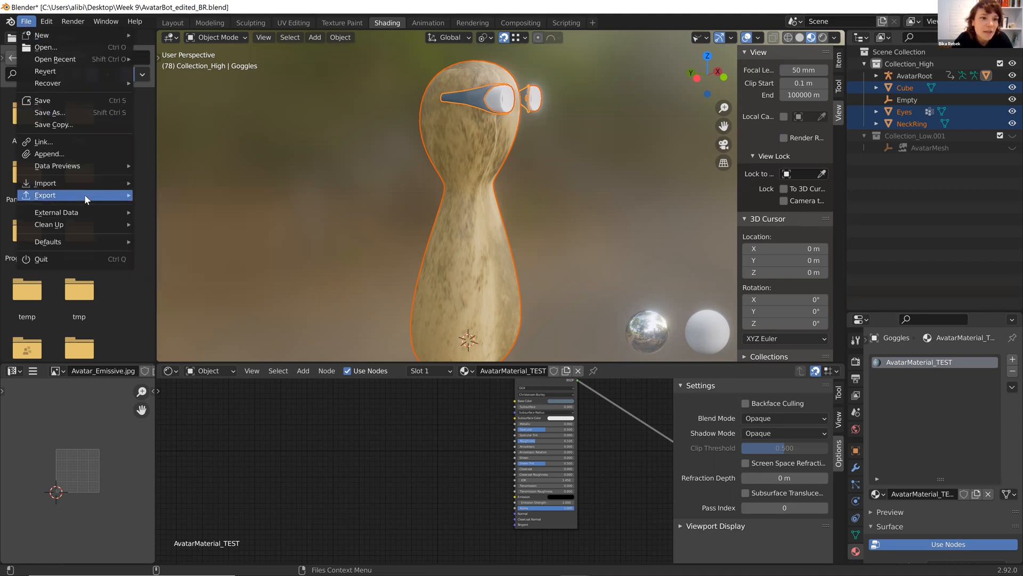
{"action": "mouse_move", "coordinate": [85, 194]}
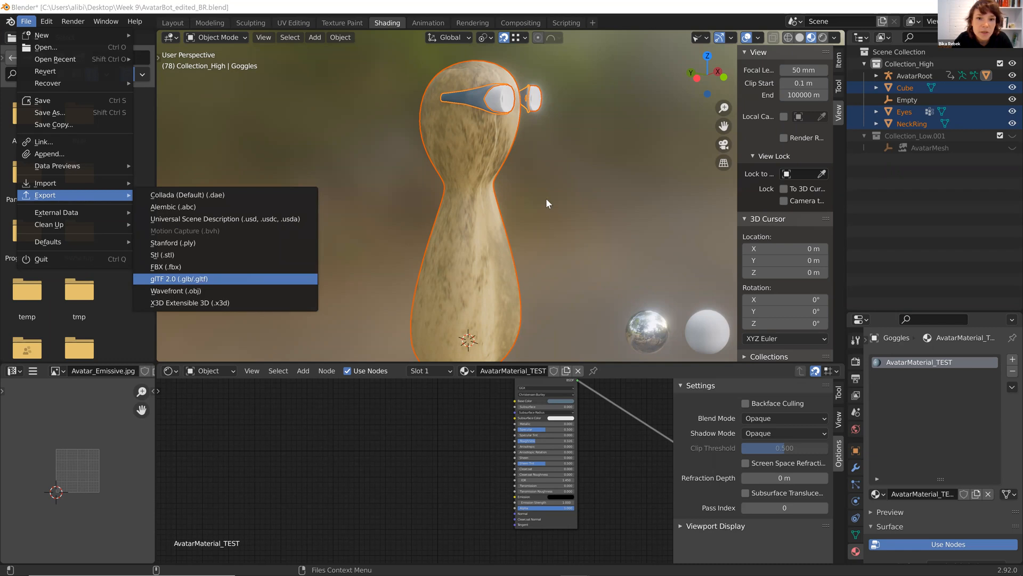
{"action": "left_click", "coordinate": [205, 278]}
{"action": "left_click", "coordinate": [722, 237]}
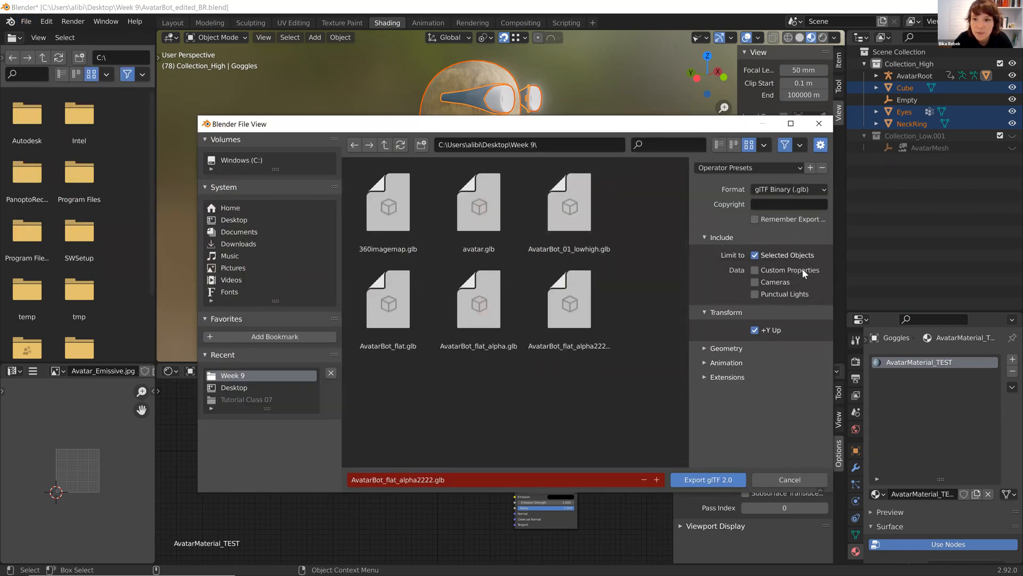
{"action": "left_click", "coordinate": [394, 480]}
{"action": "left_click", "coordinate": [394, 480]}
{"action": "left_click_drag", "start_coordinate": [383, 479], "coordinate": [527, 484]}
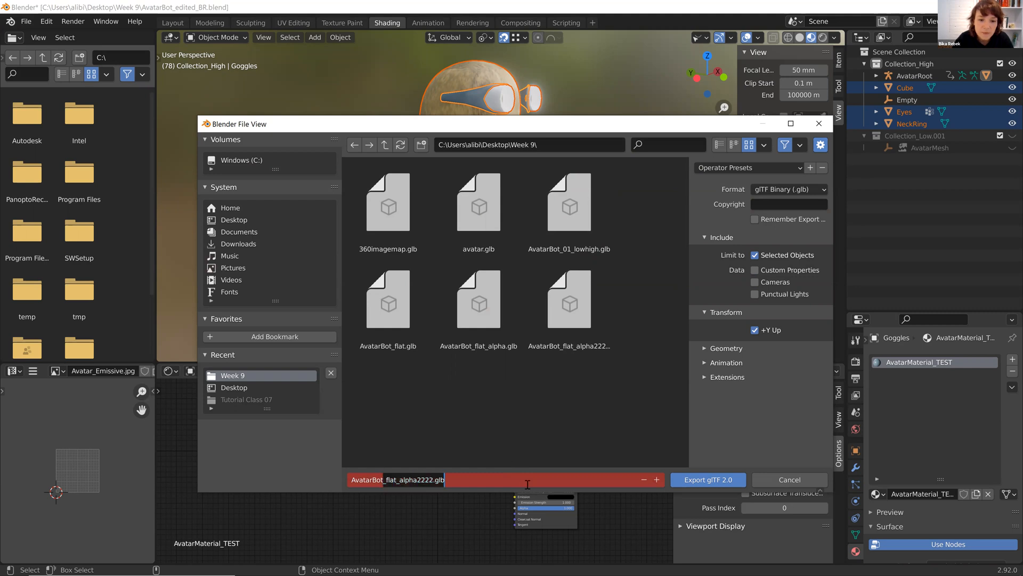
{"action": "type", "text": "_TUTORIAL"}
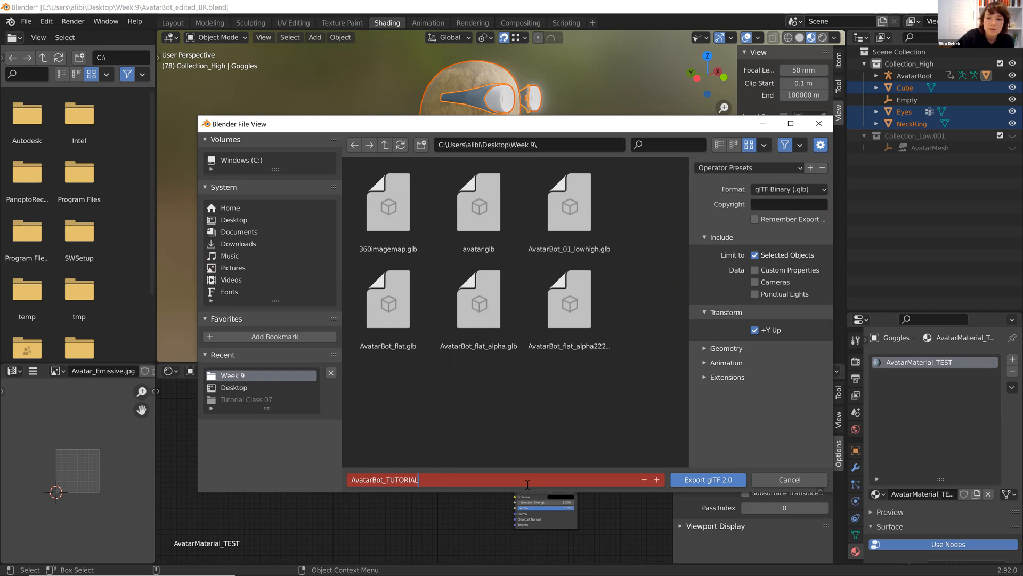
{"action": "left_click", "coordinate": [717, 483]}
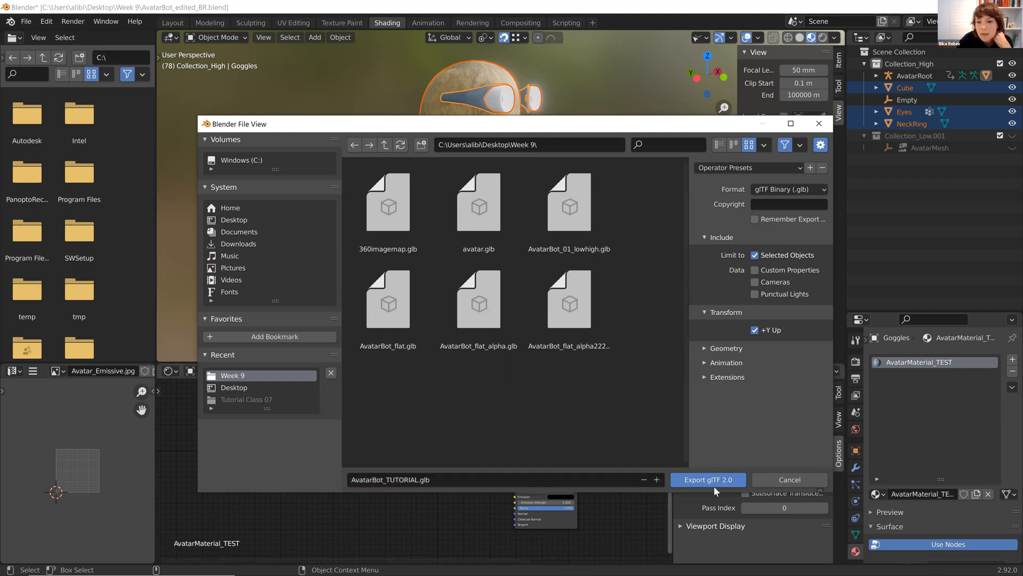
{"action": "left_click", "coordinate": [714, 482]}
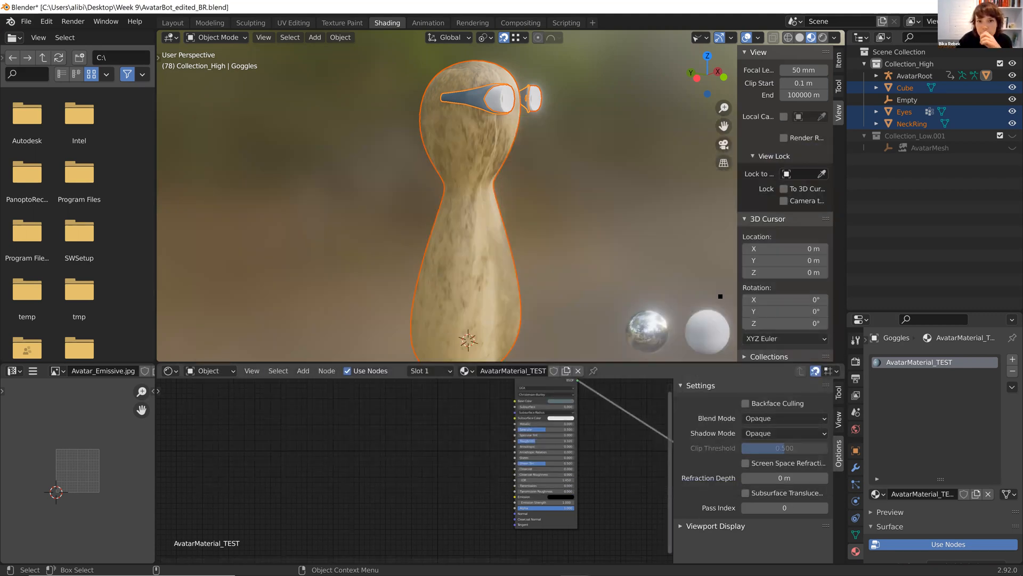
Deselect, orbit the view, expand the Eyes and NeckRing objects, and inspect the eyes and goggles materials.
{"action": "left_click", "coordinate": [567, 215]}
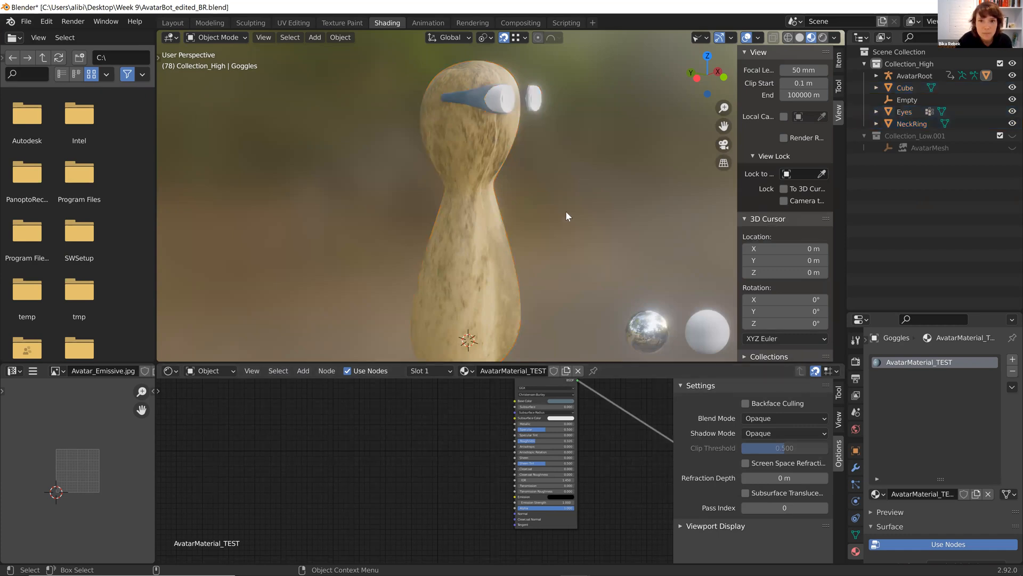
{"action": "middle_click_drag", "start_coordinate": [497, 209], "coordinate": [618, 137]}
{"action": "left_click", "coordinate": [618, 137]}
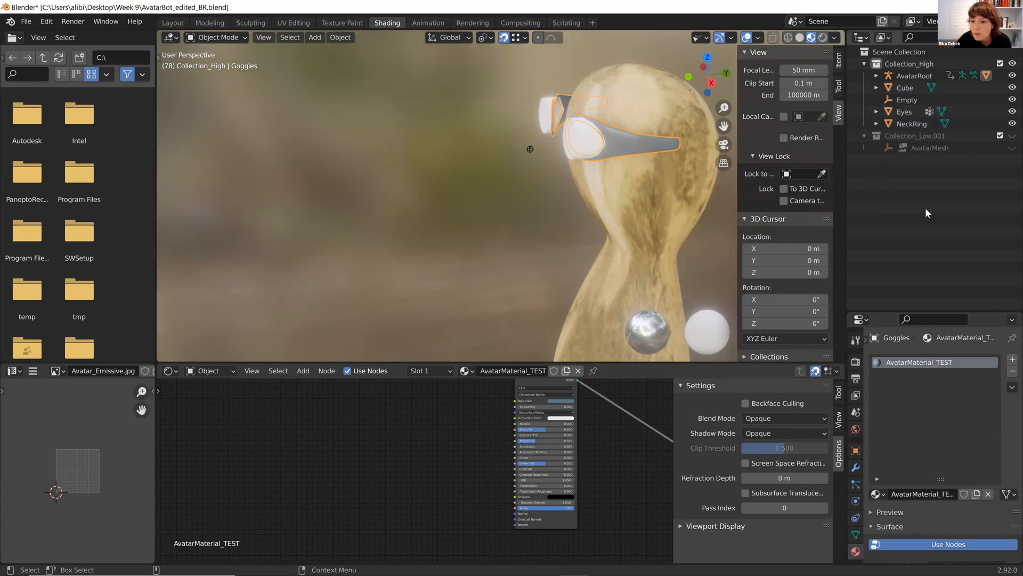
{"action": "left_click", "coordinate": [877, 122]}
{"action": "left_click", "coordinate": [876, 111]}
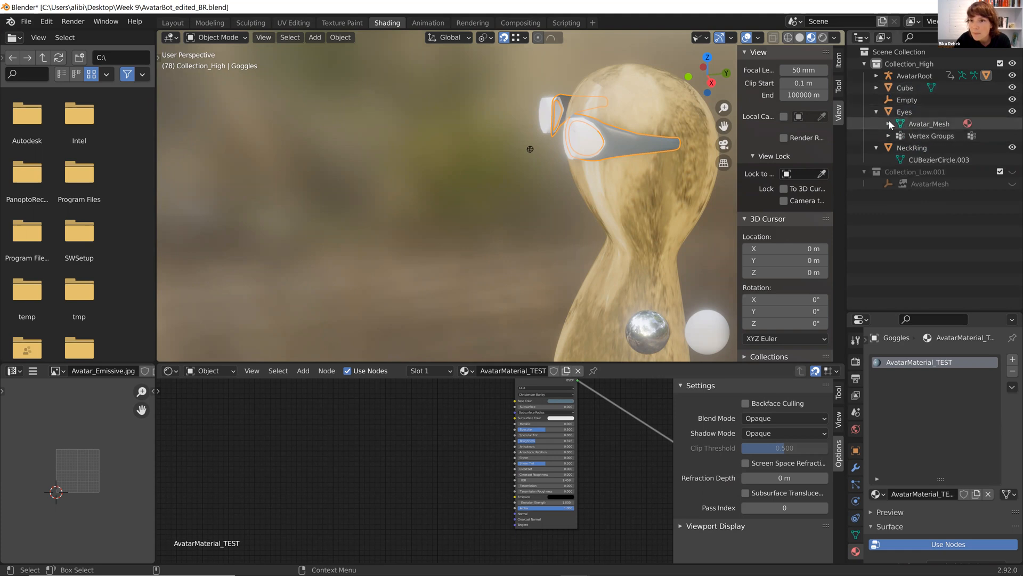
{"action": "middle_click_drag", "start_coordinate": [483, 196], "coordinate": [520, 190]}
{"action": "left_click", "coordinate": [566, 101]}
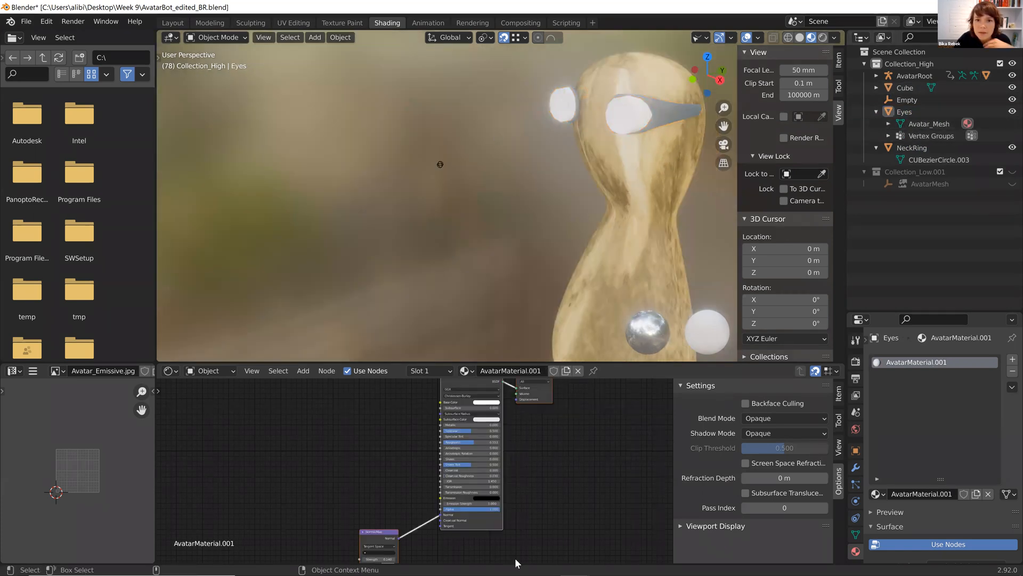
{"action": "mouse_move", "coordinate": [458, 564]}
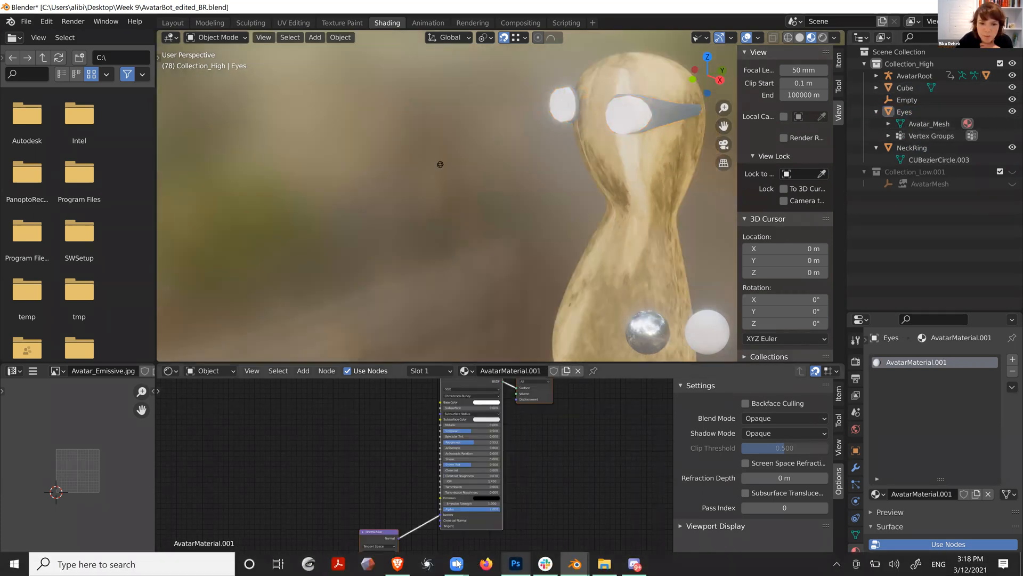
{"action": "left_click", "coordinate": [677, 117]}
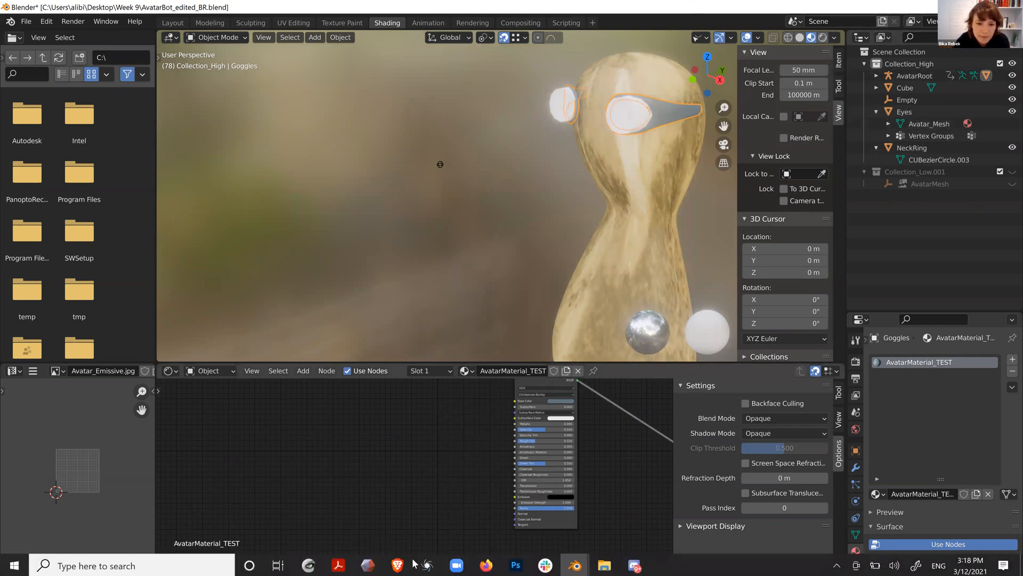
Switch to the browser and upload AvatarBot_TUTORIAL.glb as the avatar's custom GLB model.
{"action": "left_click", "coordinate": [398, 566]}
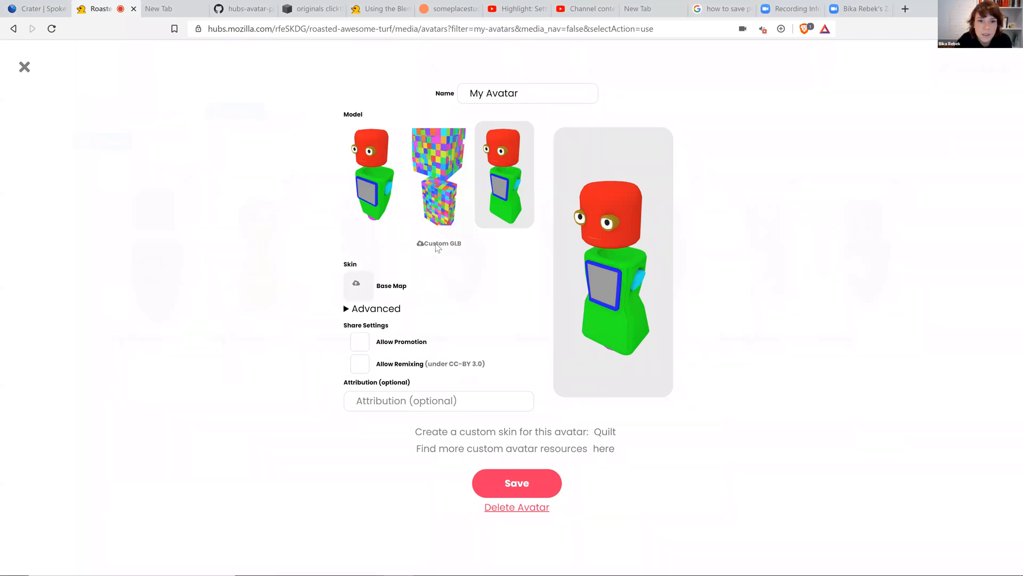
{"action": "left_click", "coordinate": [453, 206]}
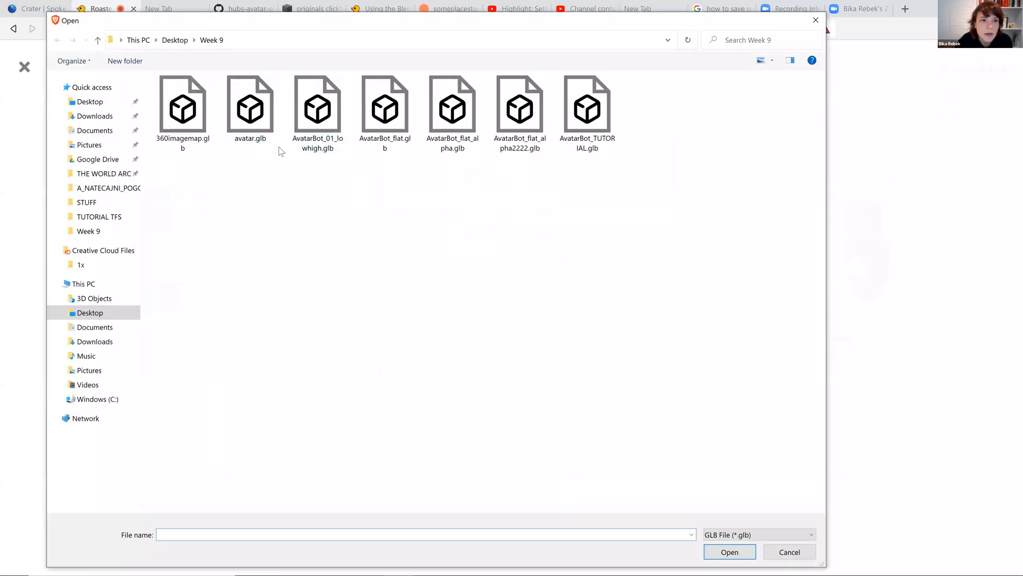
{"action": "double_click", "coordinate": [597, 134]}
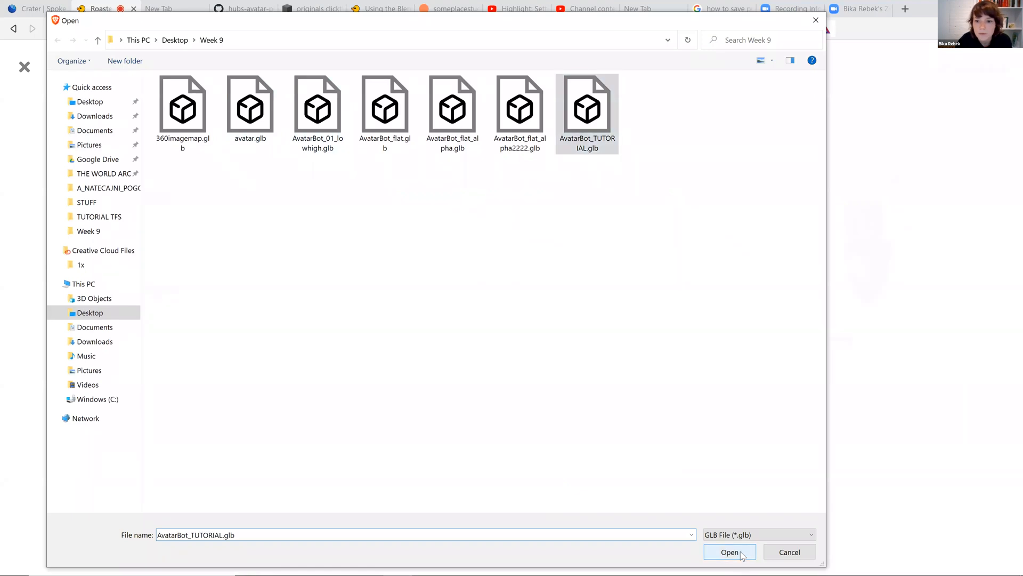
{"action": "scroll", "coordinate": [616, 196], "scroll_direction": "up", "scroll_amount": 5}
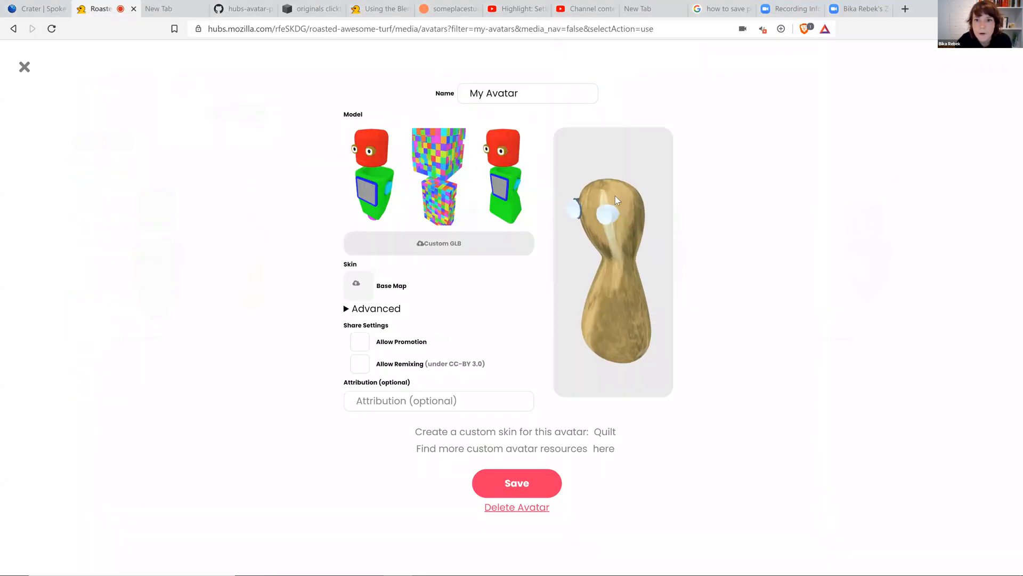
Switch back to Blender and select the body and goggles to compare their materials.
{"action": "mouse_move", "coordinate": [590, 563]}
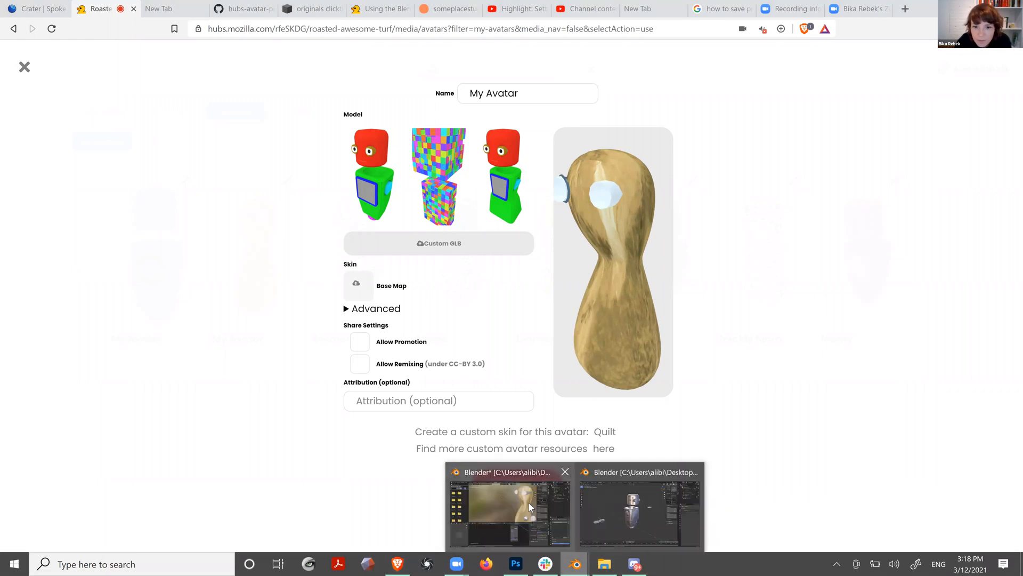
{"action": "left_click", "coordinate": [511, 512]}
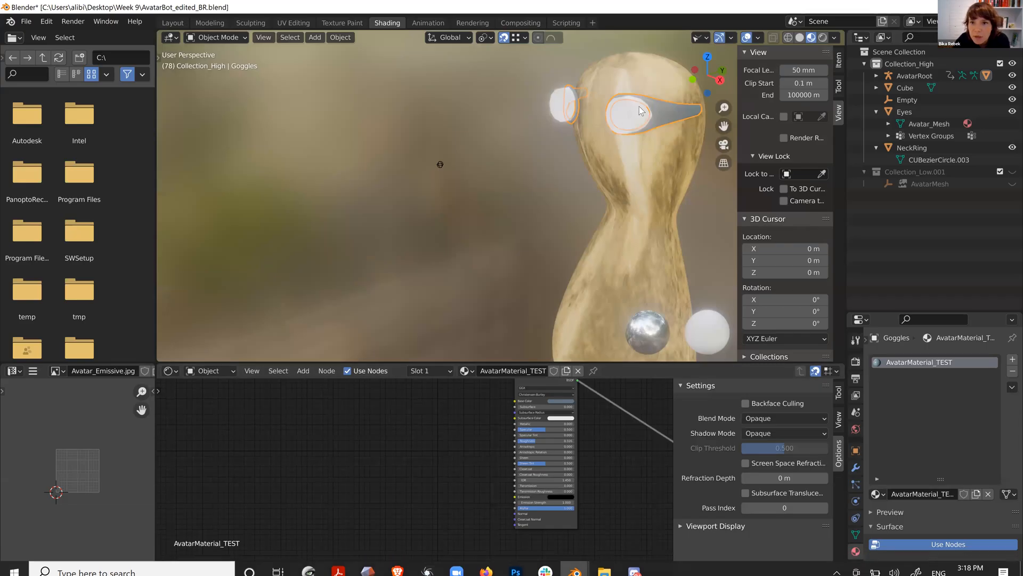
{"action": "left_click", "coordinate": [618, 109]}
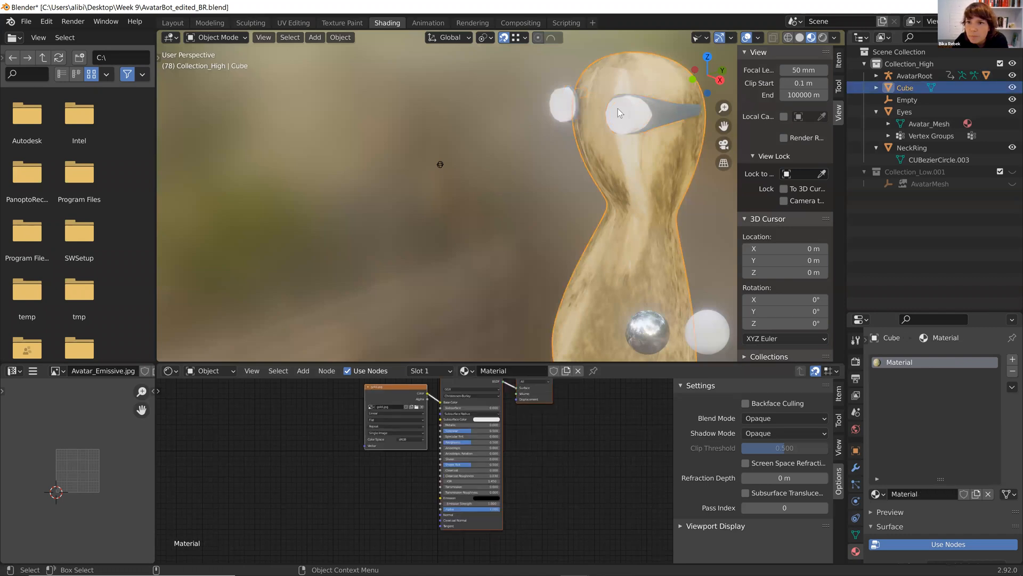
{"action": "left_click", "coordinate": [677, 107]}
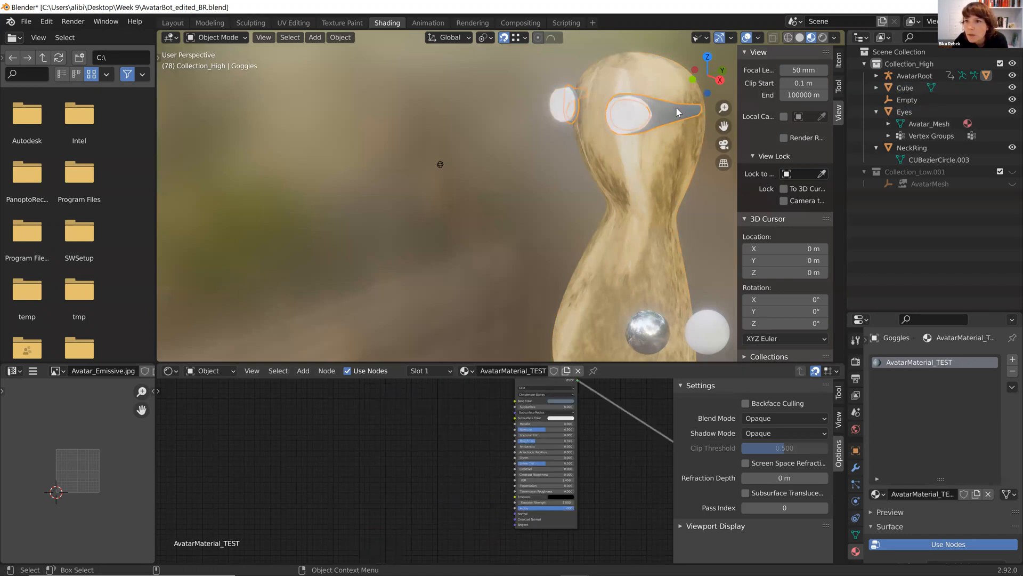
Expand the goggles object's hierarchy and inspect its Subdivision and Mirror modifiers and material.
{"action": "left_click", "coordinate": [876, 76]}
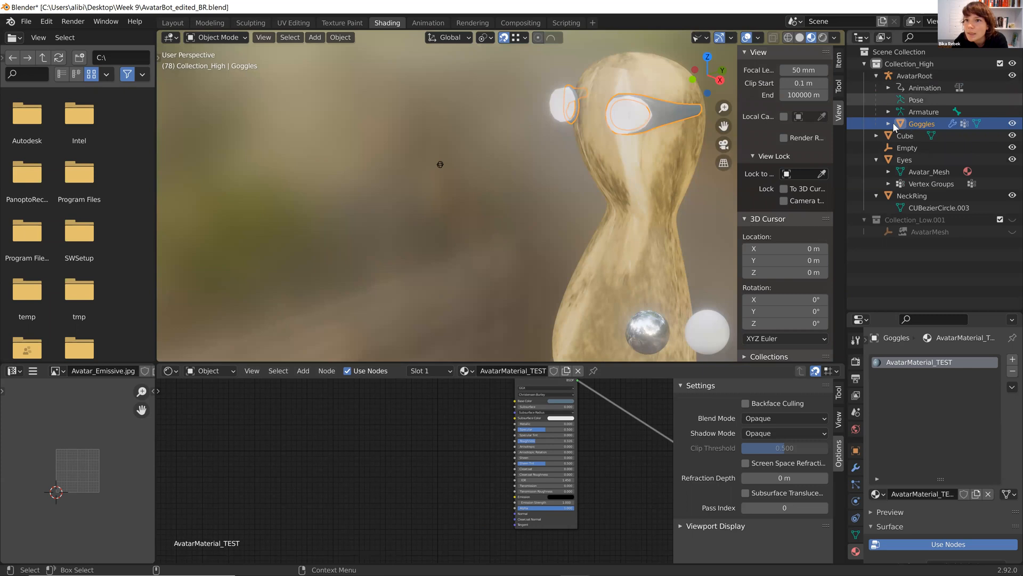
{"action": "left_click", "coordinate": [900, 148]}
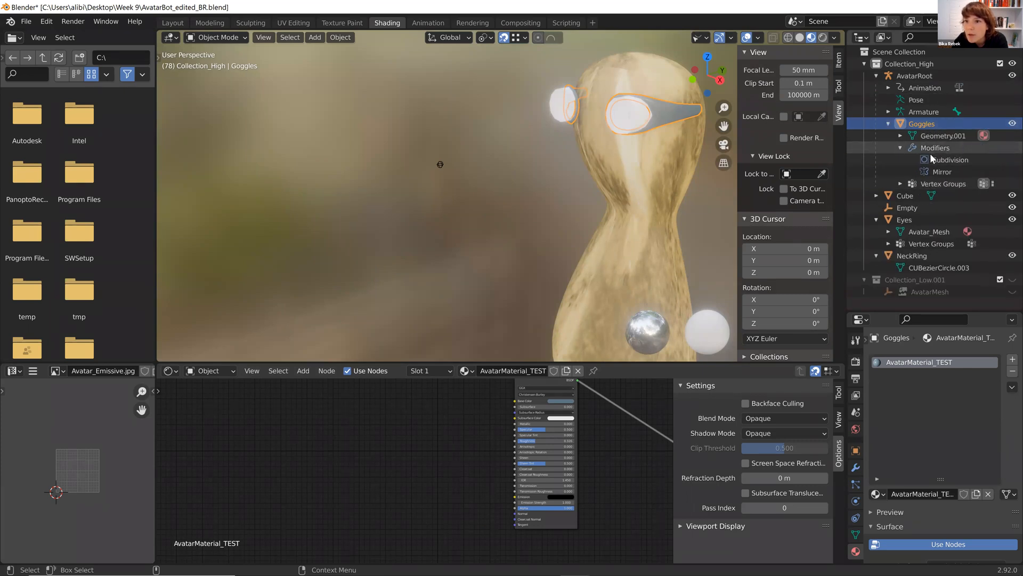
{"action": "left_click", "coordinate": [941, 172]}
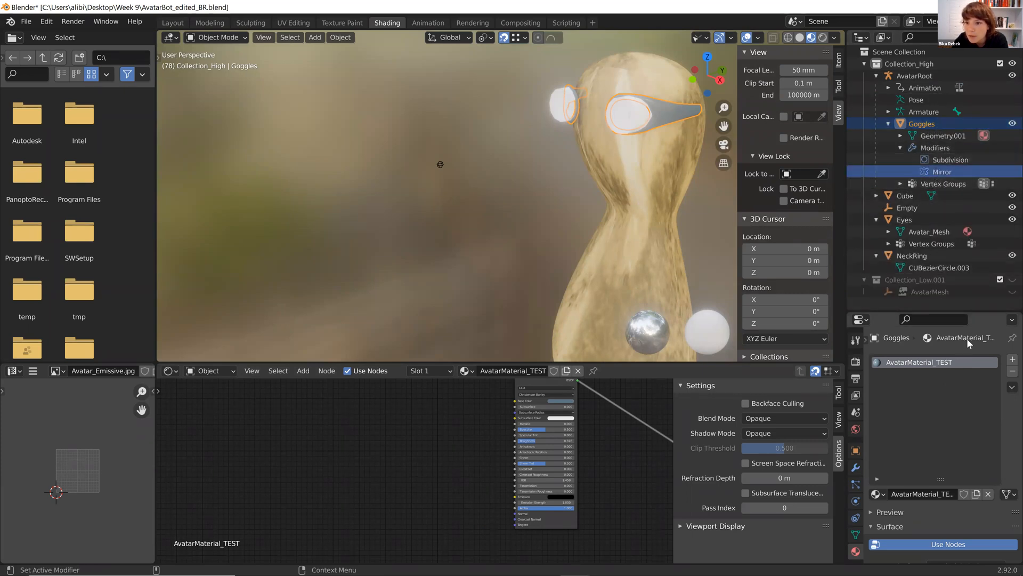
{"action": "left_click", "coordinate": [940, 149]}
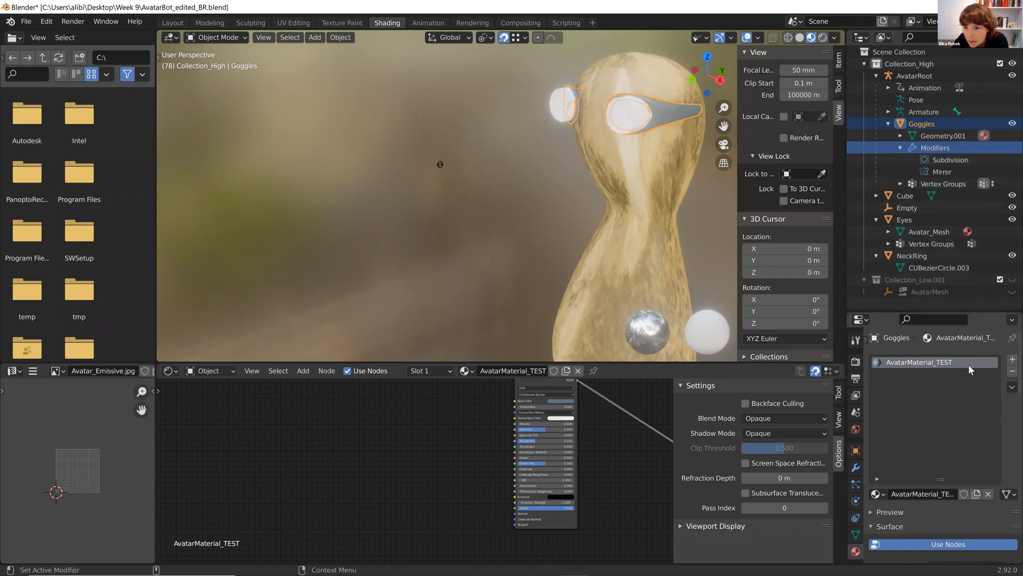
{"action": "left_click", "coordinate": [958, 172]}
{"action": "scroll", "coordinate": [931, 403], "scroll_direction": "down", "scroll_amount": 2}
{"action": "scroll", "coordinate": [964, 431], "scroll_direction": "up", "scroll_amount": 3}
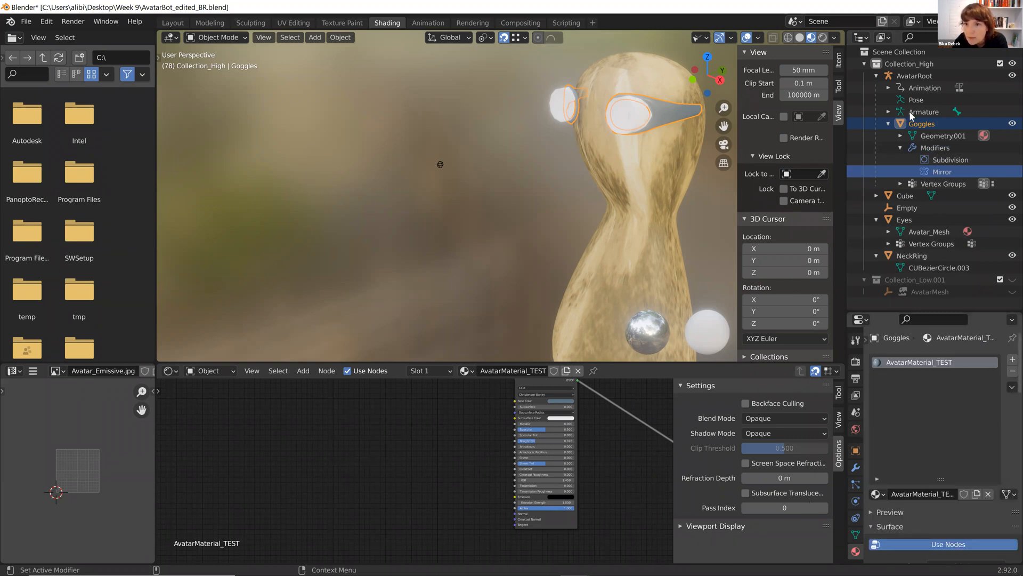
{"action": "left_click", "coordinate": [947, 147]}
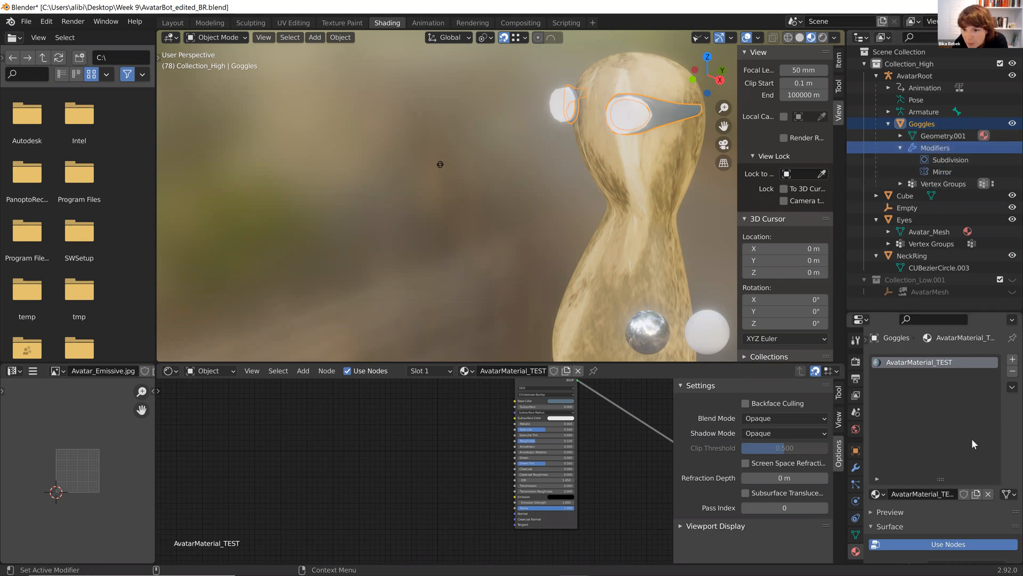
{"action": "scroll", "coordinate": [985, 509], "scroll_direction": "down", "scroll_amount": 3}
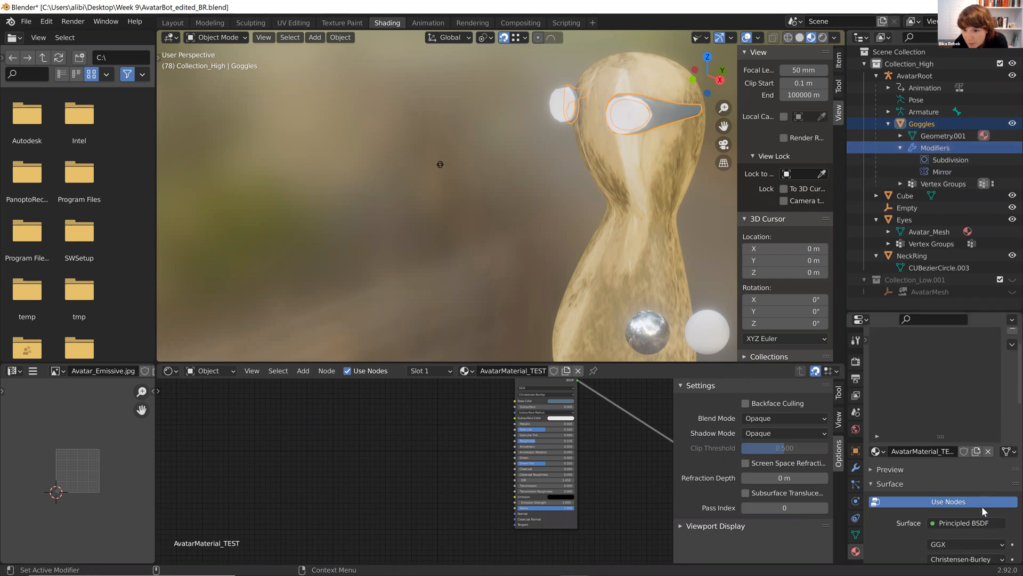
{"action": "scroll", "coordinate": [984, 512], "scroll_direction": "up", "scroll_amount": 3}
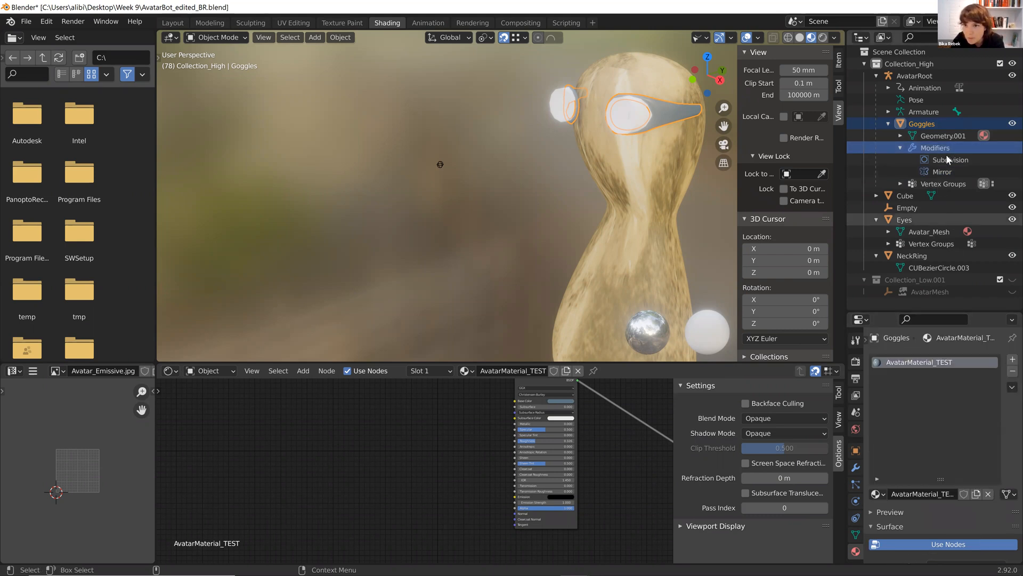
{"action": "mouse_move", "coordinate": [634, 564]}
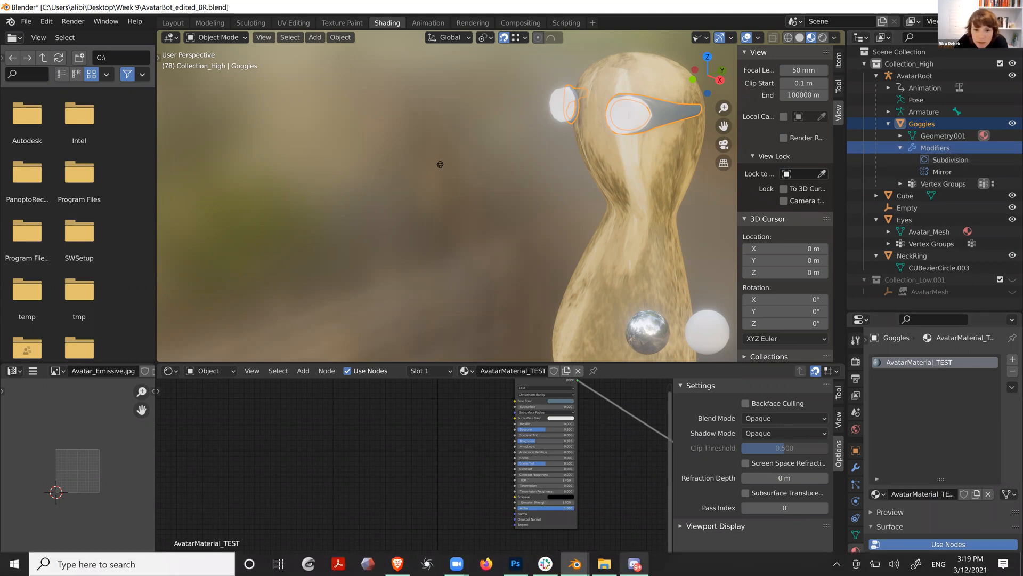
Switch to the browser and rotate the new avatar's preview.
{"action": "left_click", "coordinate": [398, 563]}
{"action": "left_click_drag", "start_coordinate": [633, 261], "coordinate": [602, 251]}
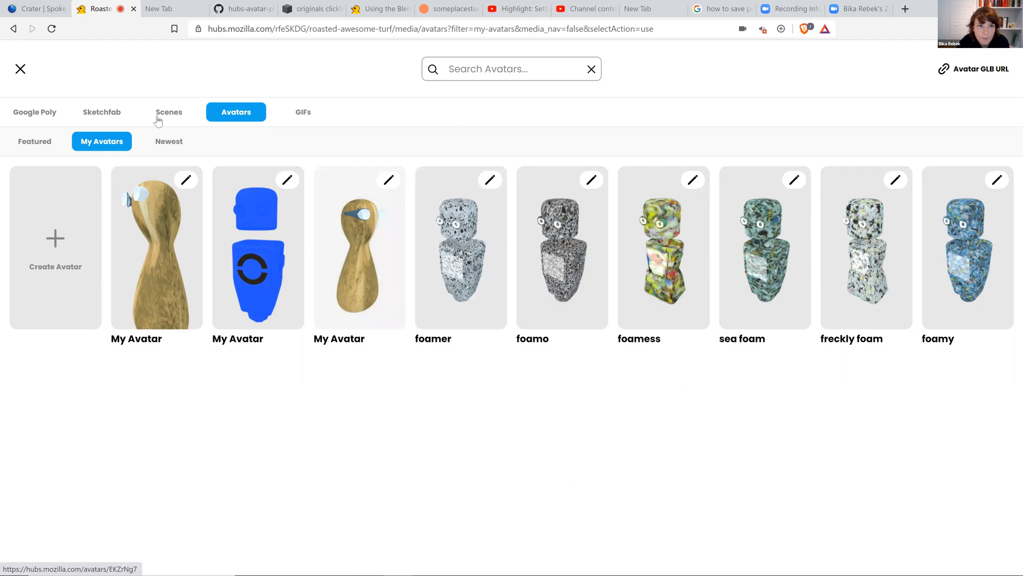
Close the avatar browser, walk forward in the room, place the blue My Avatar model there and choose to use it.
{"action": "left_click", "coordinate": [20, 69]}
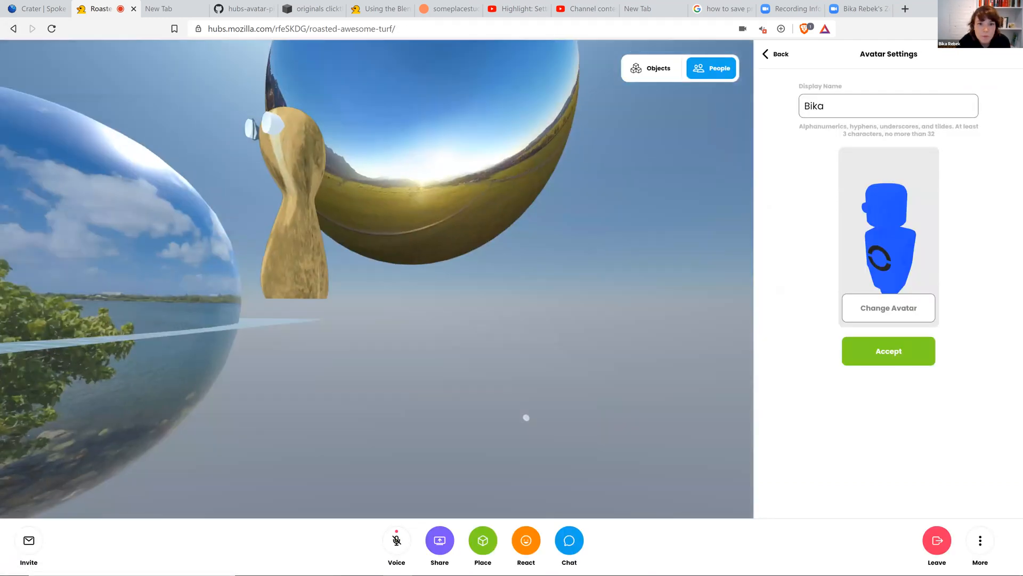
{"action": "left_click_drag", "start_coordinate": [415, 327], "coordinate": [335, 323]}
{"action": "key", "text": "w"}
{"action": "key", "text": "w"}
{"action": "key", "text": "w"}
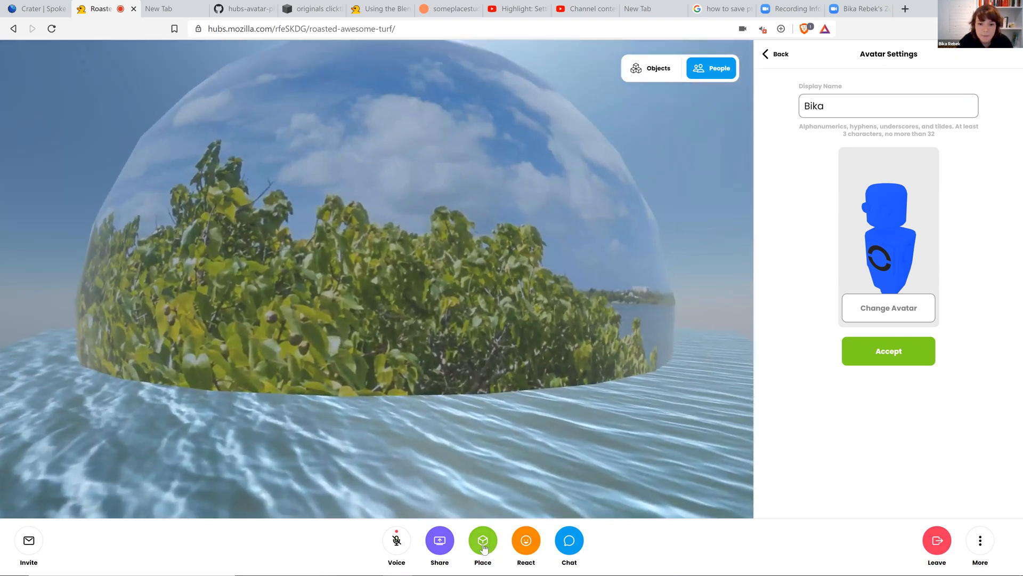
{"action": "left_click", "coordinate": [484, 547]}
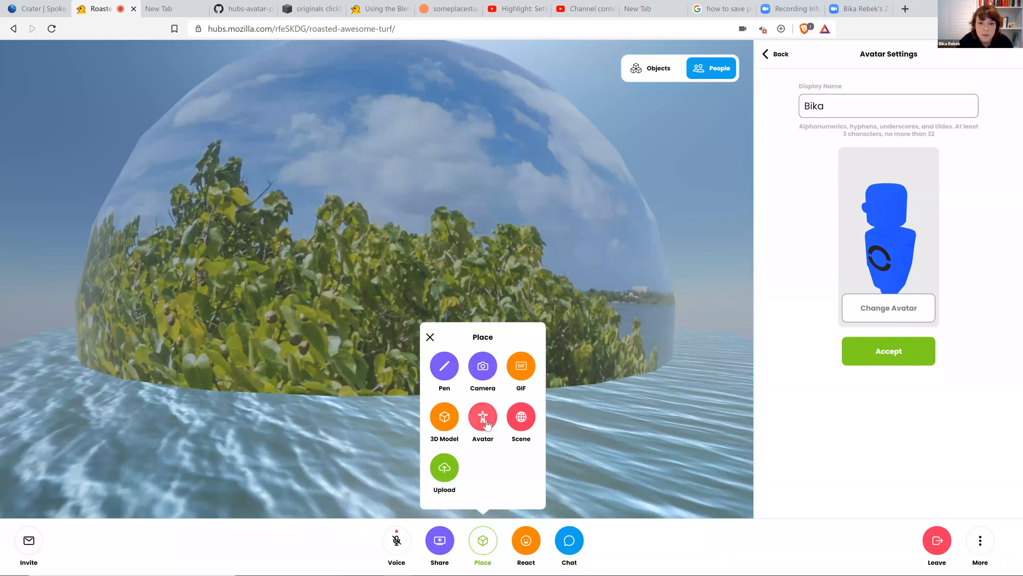
{"action": "left_click", "coordinate": [484, 419]}
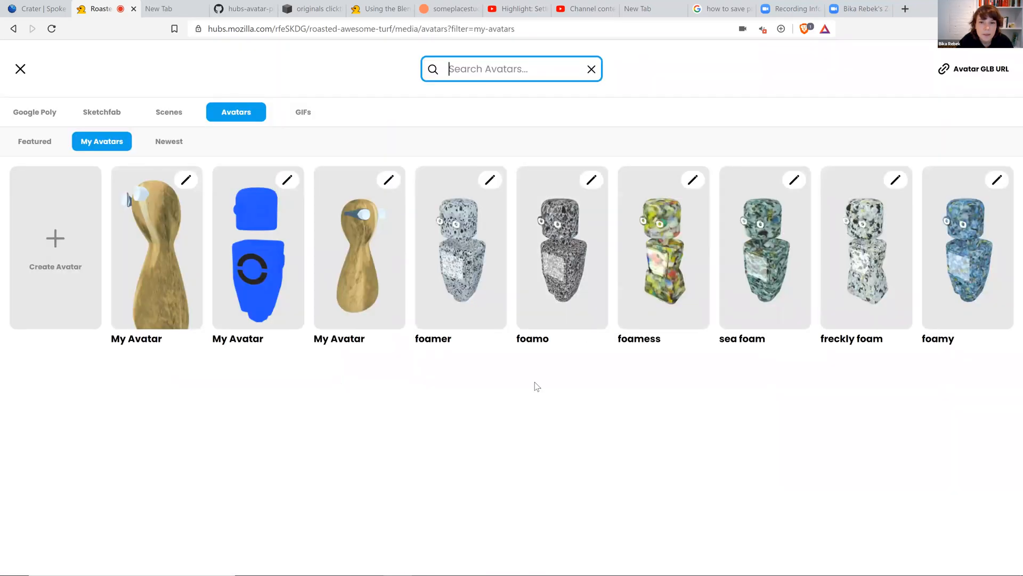
{"action": "left_click", "coordinate": [258, 278]}
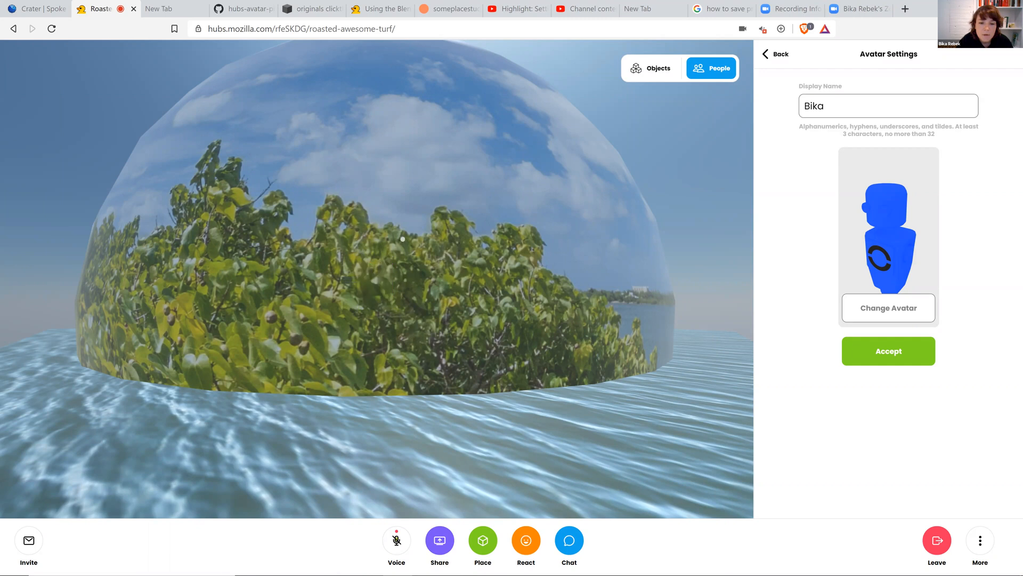
{"action": "left_click_drag", "start_coordinate": [368, 244], "coordinate": [378, 336]}
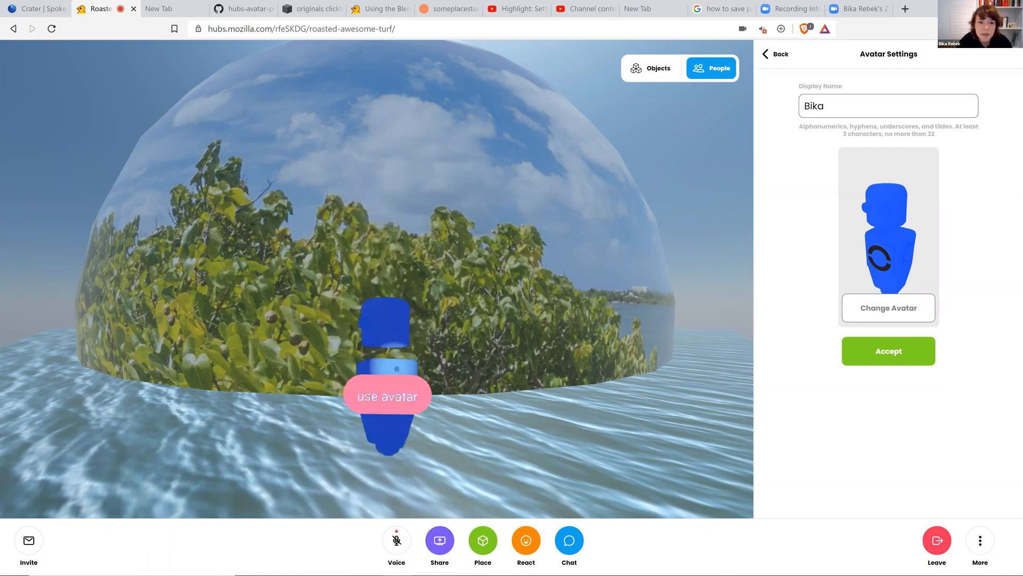
{"action": "left_click", "coordinate": [386, 397]}
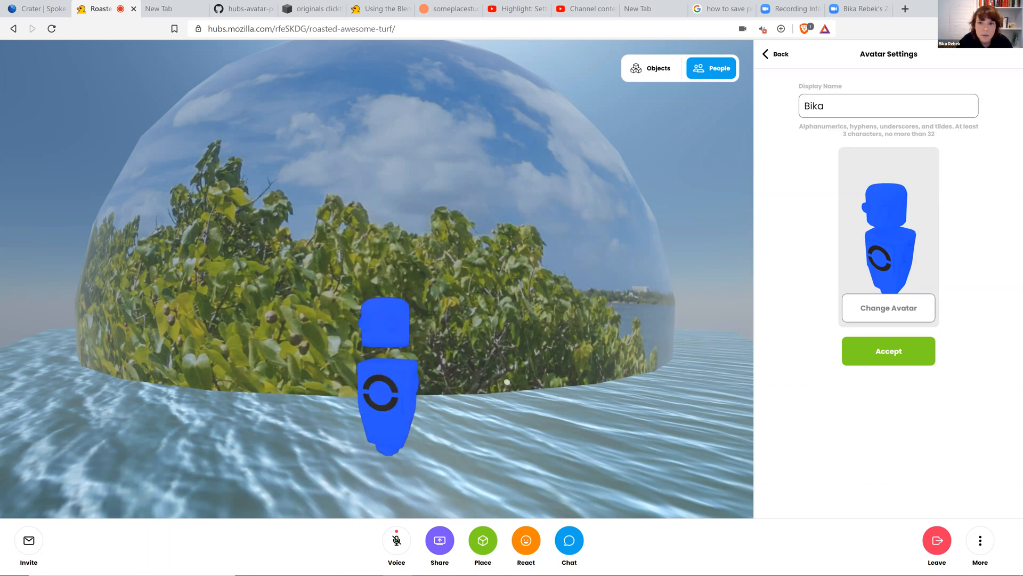
{"action": "mouse_move", "coordinate": [390, 381]}
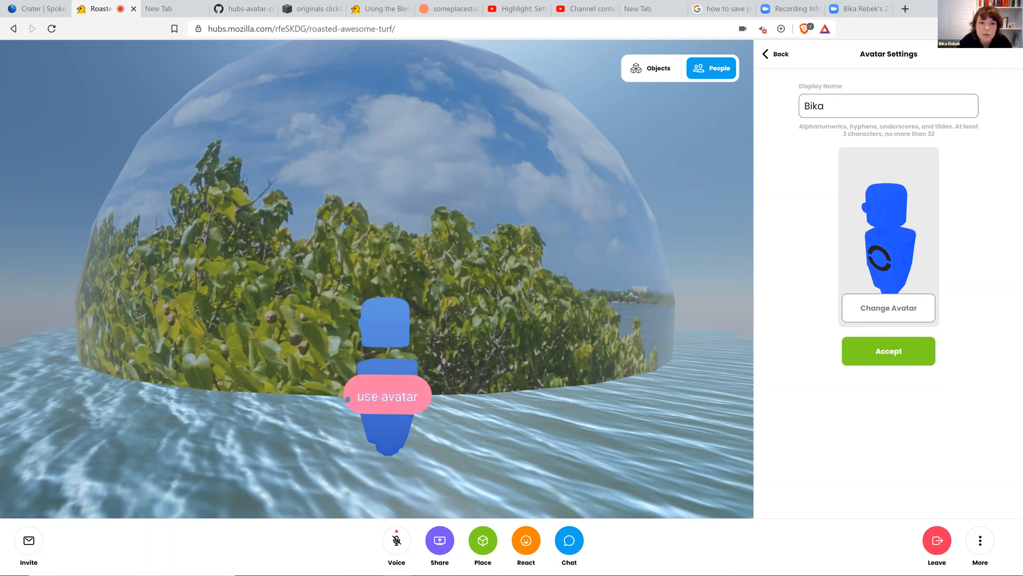
Place the foamer avatar from My Avatars in the room, use it, and position it beside the blue avatar.
{"action": "left_click", "coordinate": [493, 551]}
{"action": "left_click", "coordinate": [483, 416]}
{"action": "left_click", "coordinate": [476, 266]}
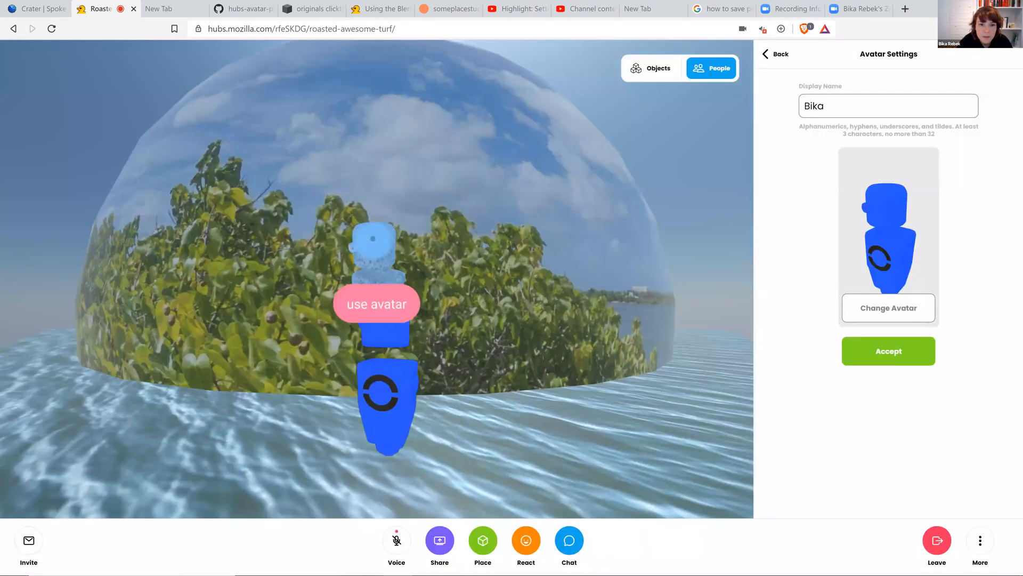
{"action": "left_click_drag", "start_coordinate": [373, 238], "coordinate": [582, 404]}
{"action": "left_click", "coordinate": [570, 409]}
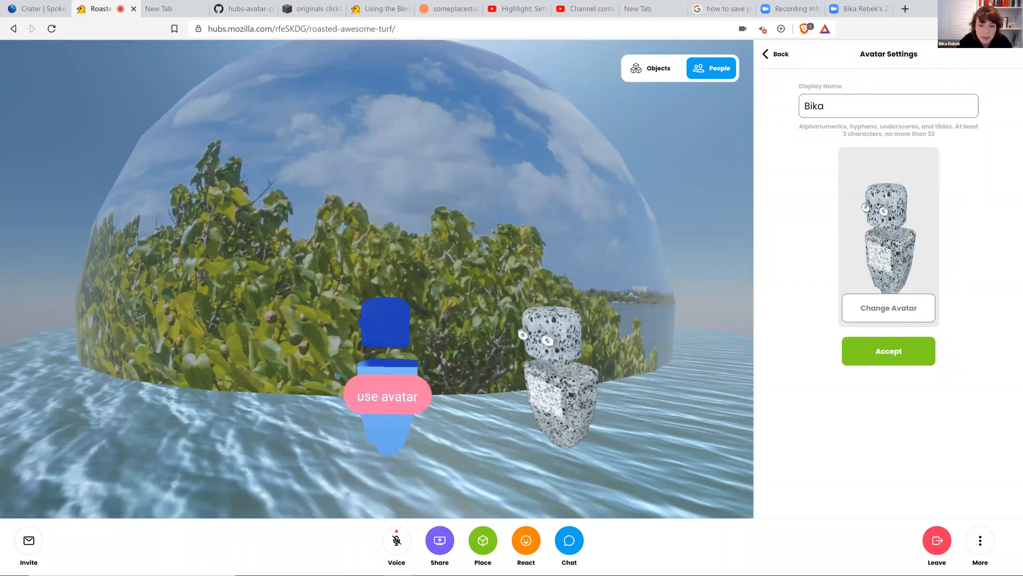
{"action": "left_click_drag", "start_coordinate": [564, 347], "coordinate": [491, 354]}
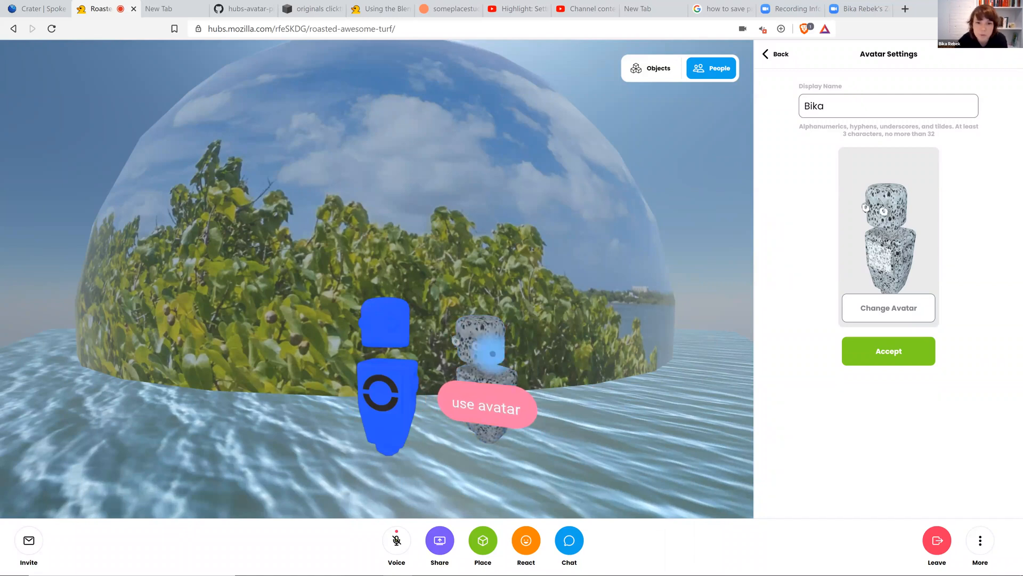
Inspect the foamer and blue avatars up close in the object view.
{"action": "left_click", "coordinate": [488, 350]}
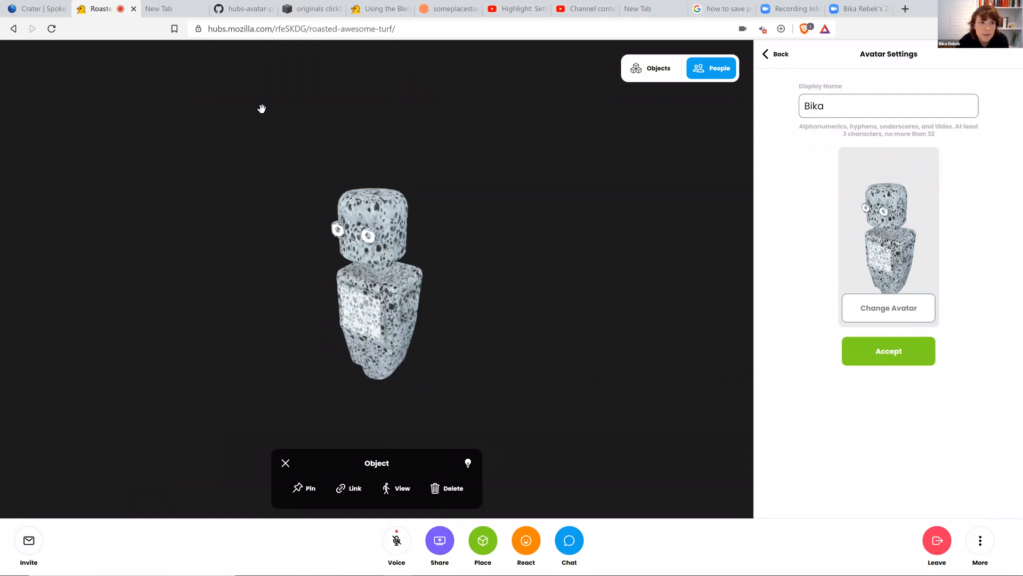
{"action": "left_click", "coordinate": [285, 464]}
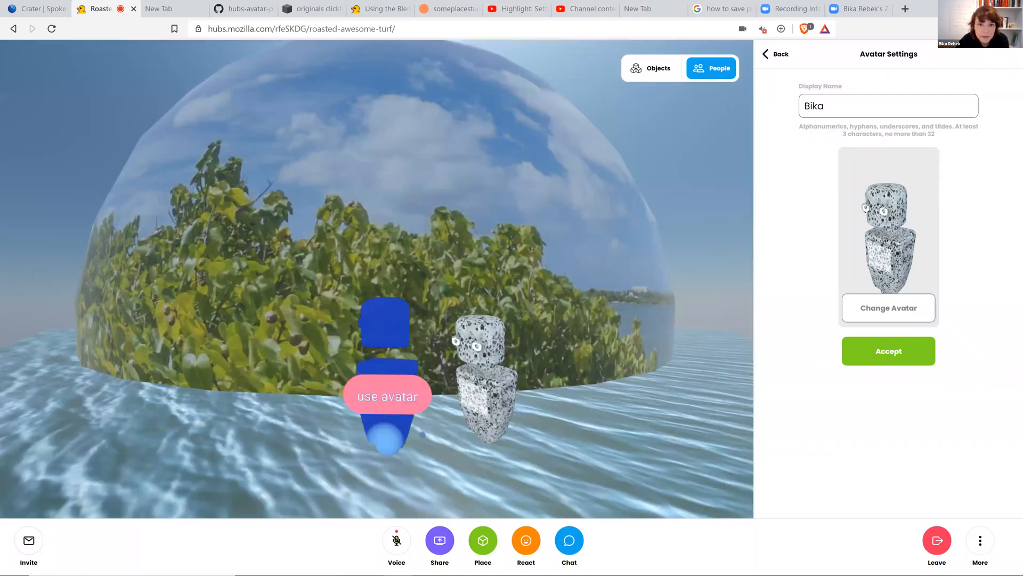
{"action": "left_click", "coordinate": [501, 369]}
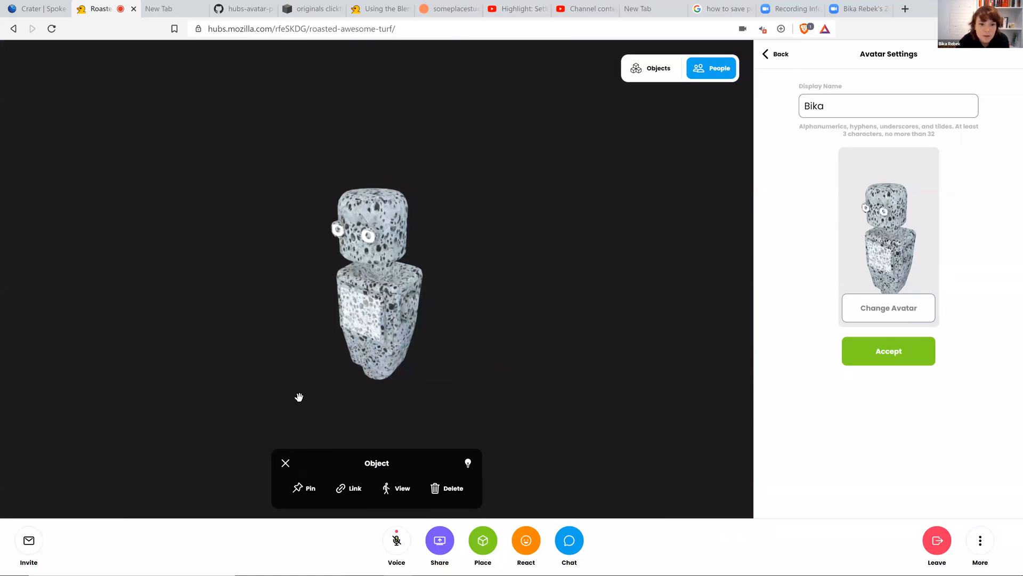
{"action": "left_click", "coordinate": [285, 462]}
{"action": "left_click_drag", "start_coordinate": [377, 330], "coordinate": [321, 306]}
{"action": "left_click_drag", "start_coordinate": [469, 335], "coordinate": [439, 347]}
{"action": "right_click", "coordinate": [450, 328]}
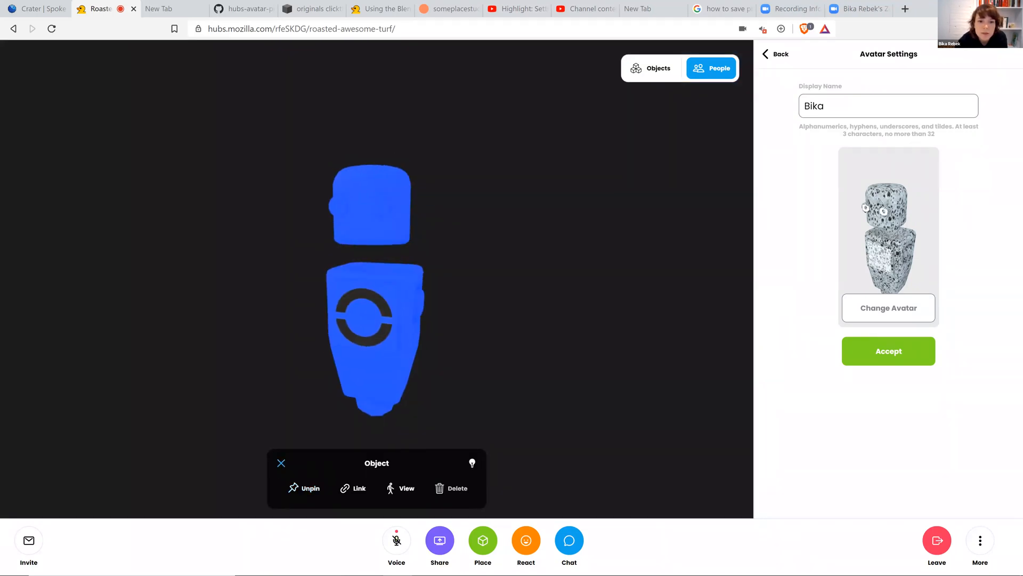
{"action": "left_click", "coordinate": [285, 463]}
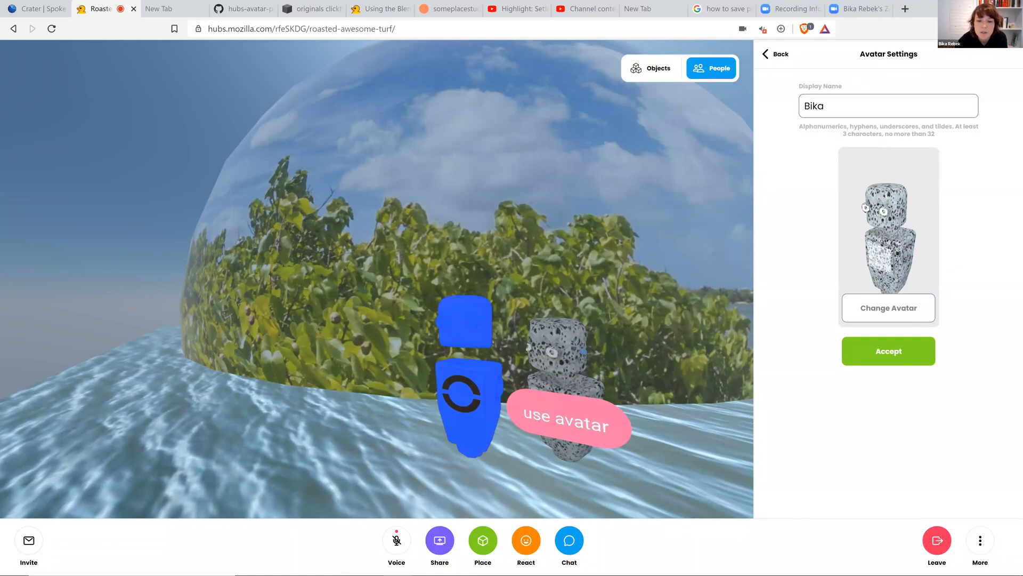
{"action": "left_click_drag", "start_coordinate": [647, 341], "coordinate": [528, 303]}
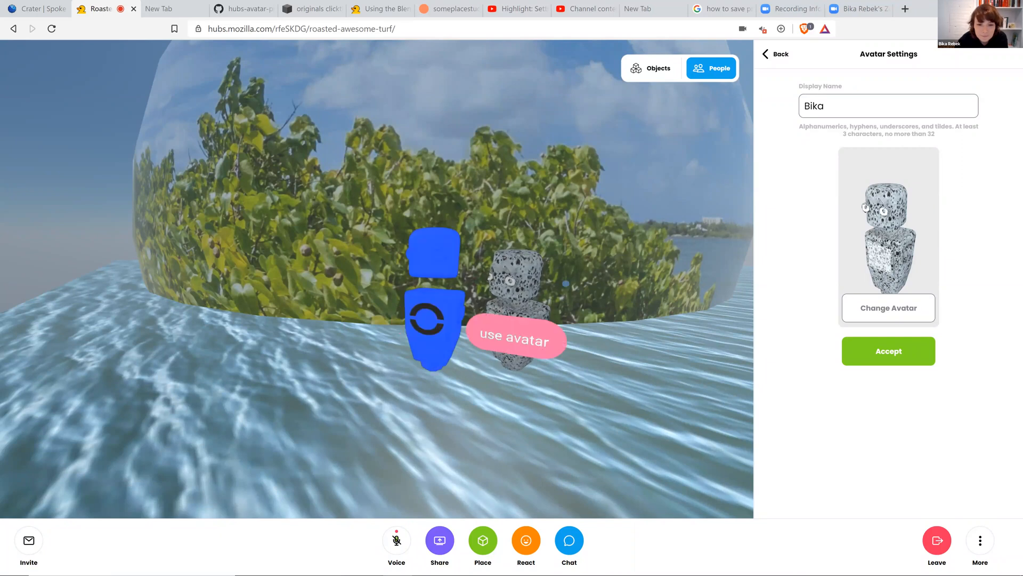
{"action": "mouse_move", "coordinate": [393, 566]}
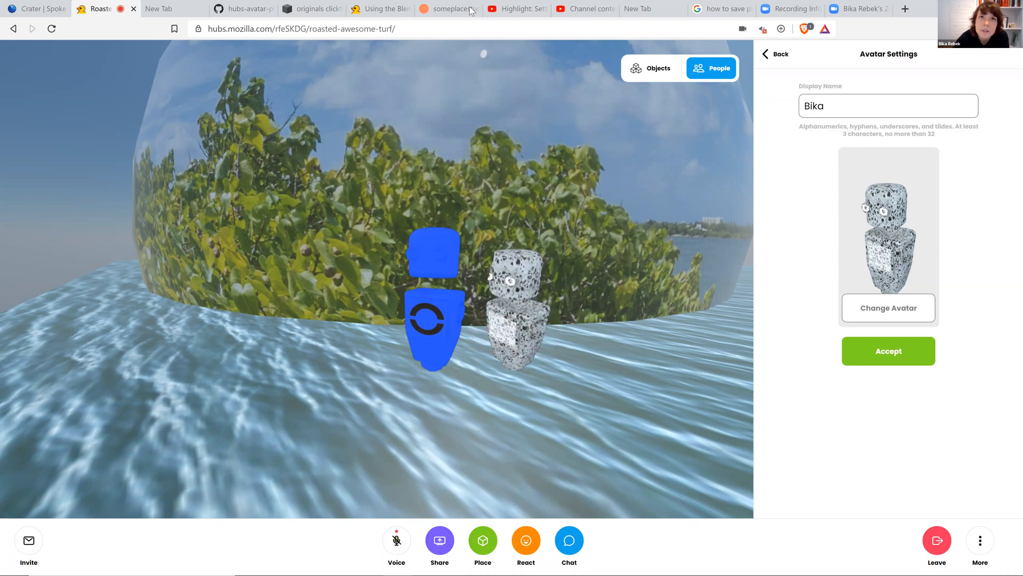
{"action": "mouse_move", "coordinate": [547, 292]}
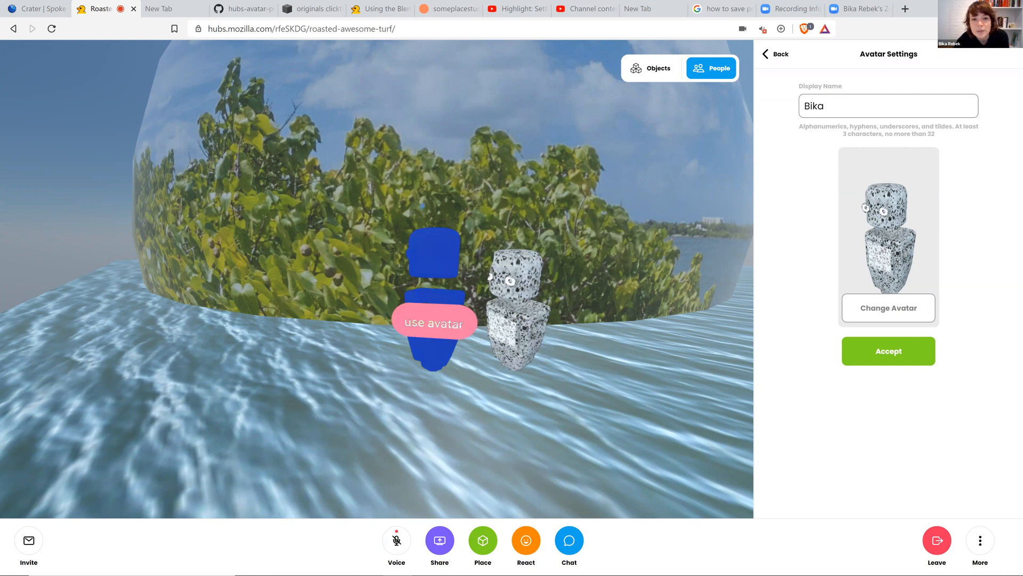
{"action": "mouse_move", "coordinate": [592, 564]}
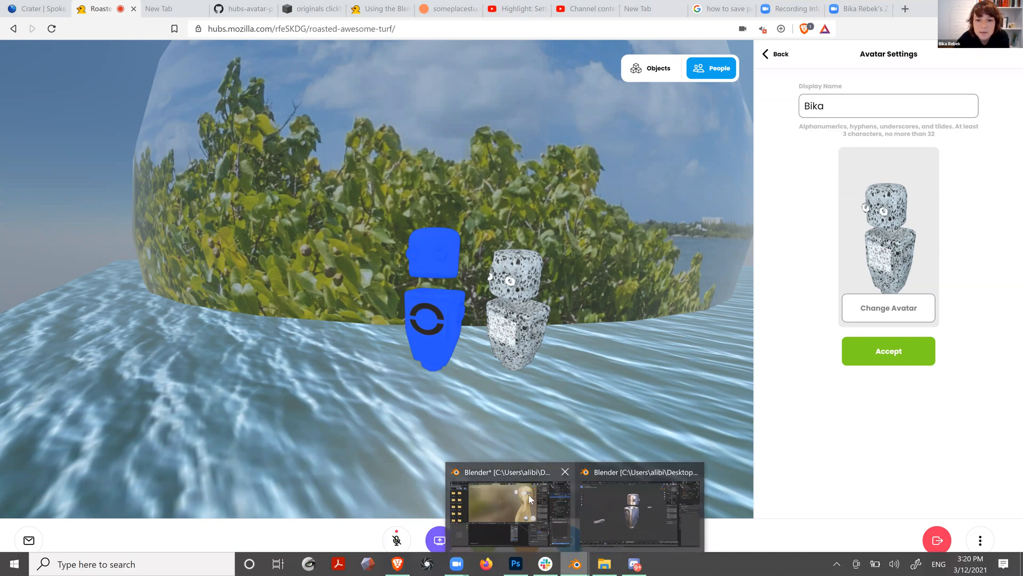
Switch back to Blender.
{"action": "left_click", "coordinate": [523, 513]}
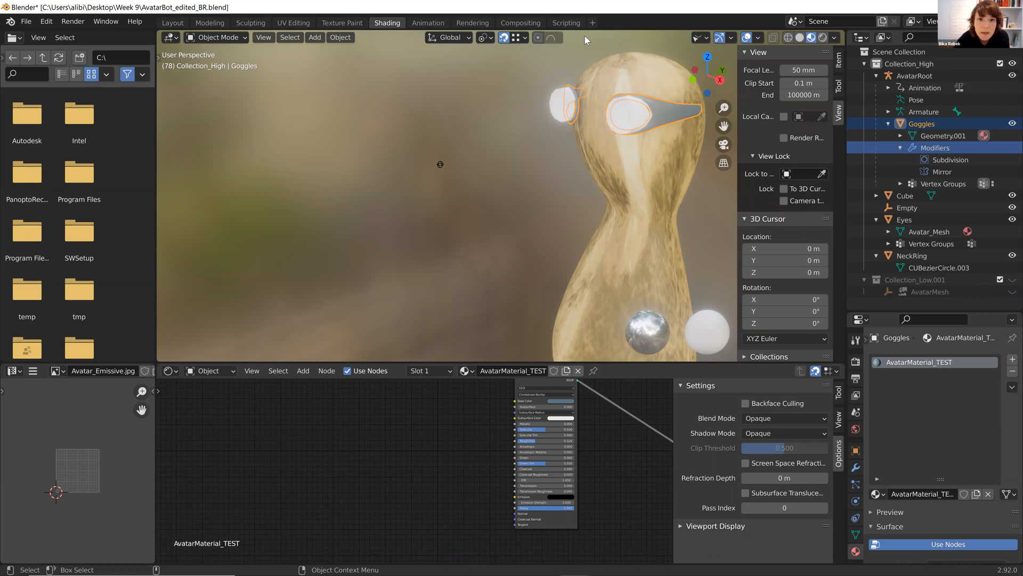
{"action": "mouse_move", "coordinate": [516, 572]}
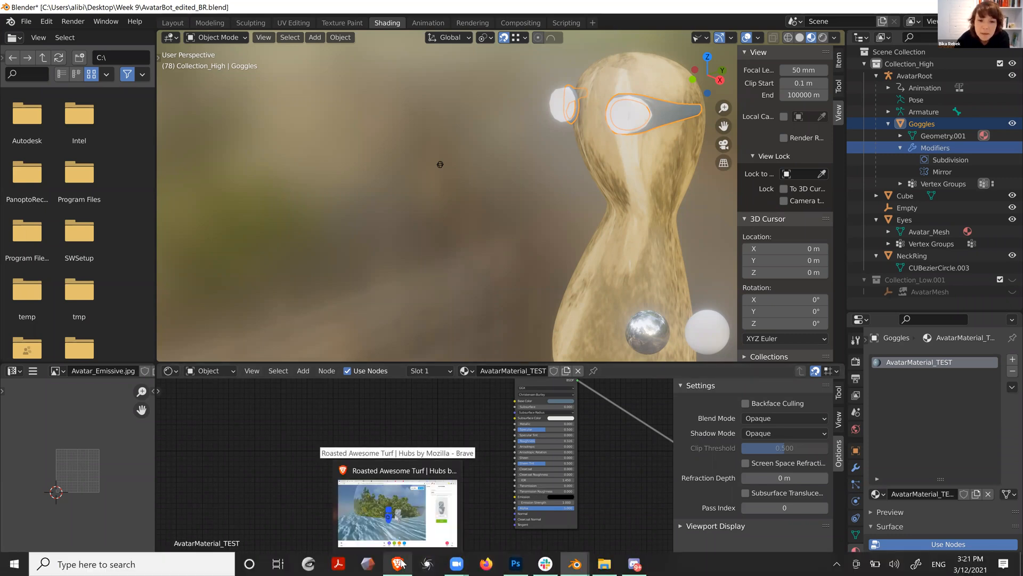
{"action": "mouse_move", "coordinate": [457, 563]}
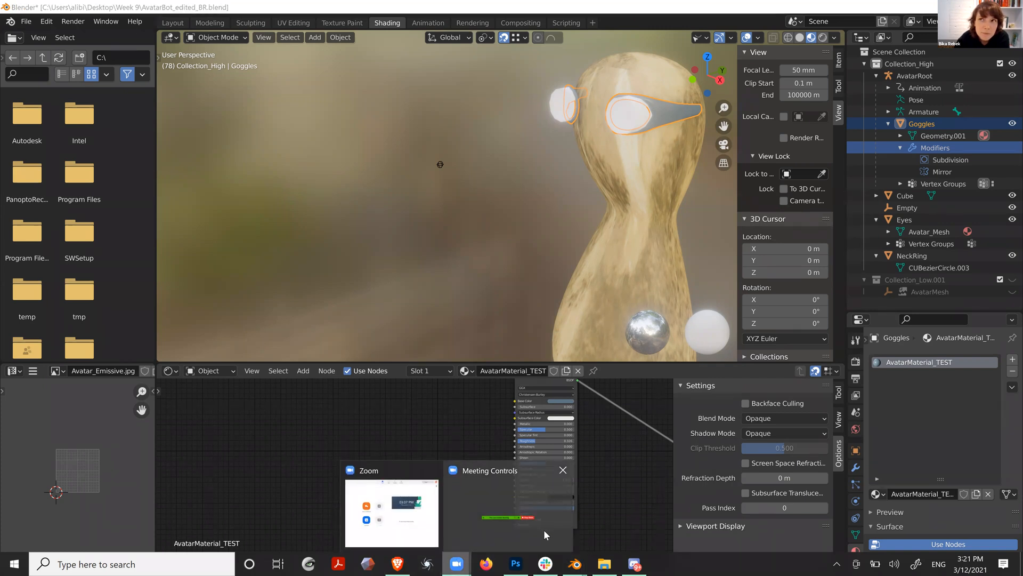
{"action": "left_click", "coordinate": [543, 529]}
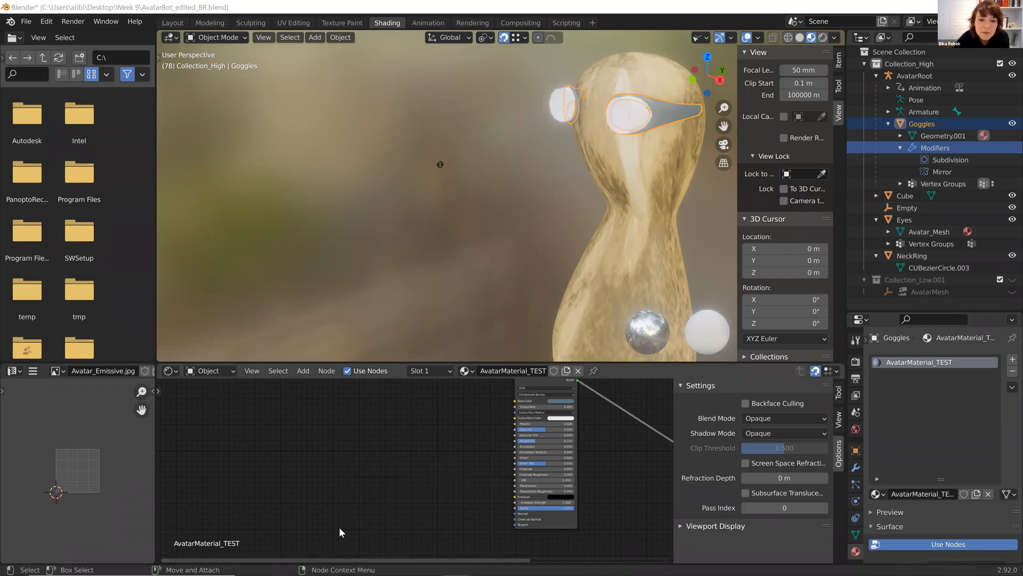